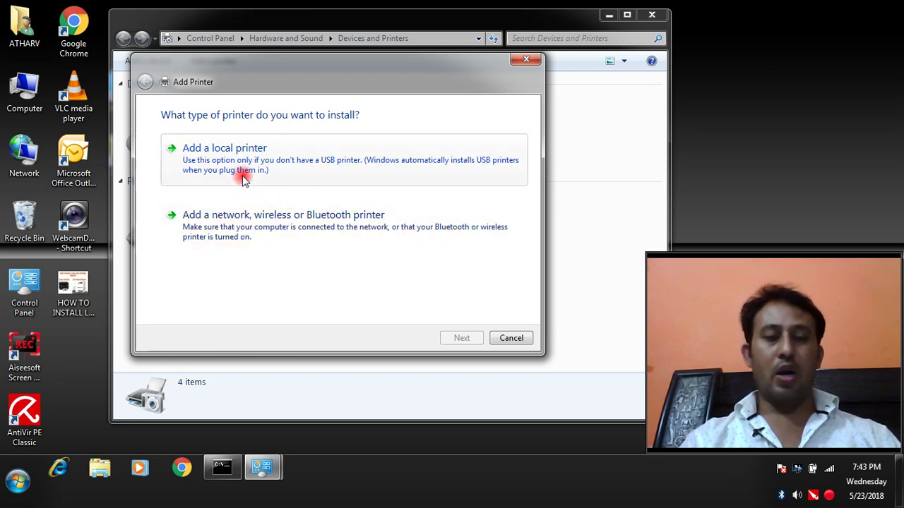
- Set up a local printer on the existing LPT1 printer port and select the HP LaserJet 2300 Series PS driver
left_click(237, 151)
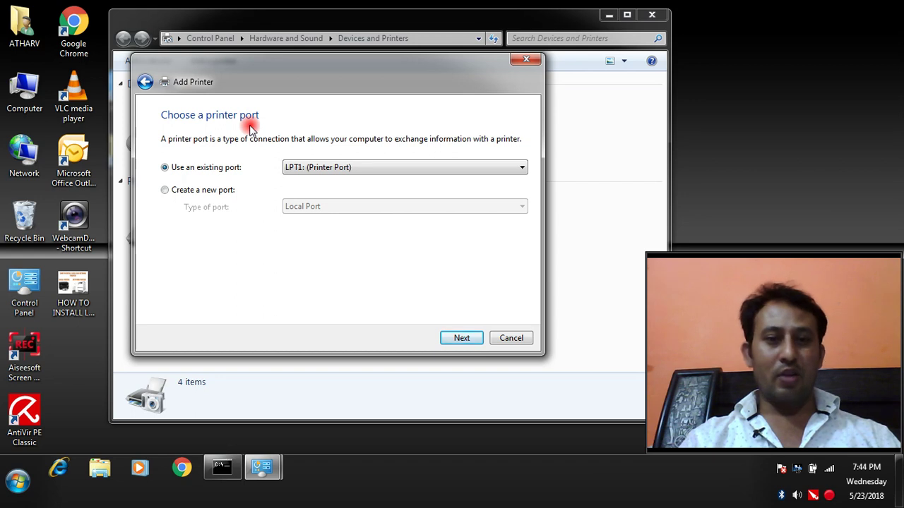
left_click(461, 338)
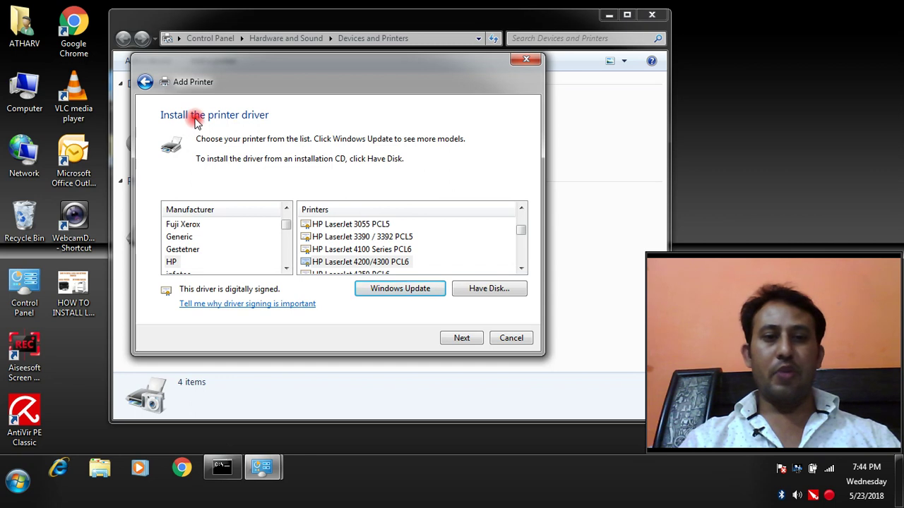
left_click(189, 235)
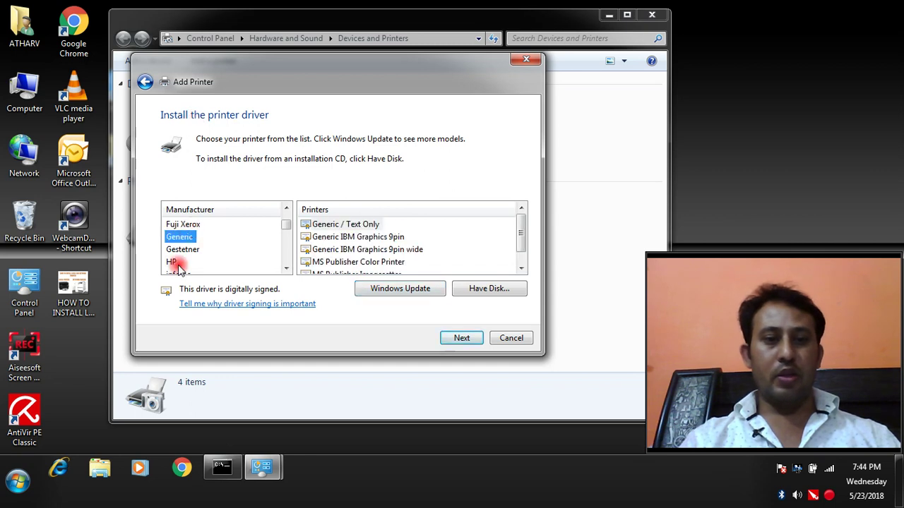
left_click(172, 263)
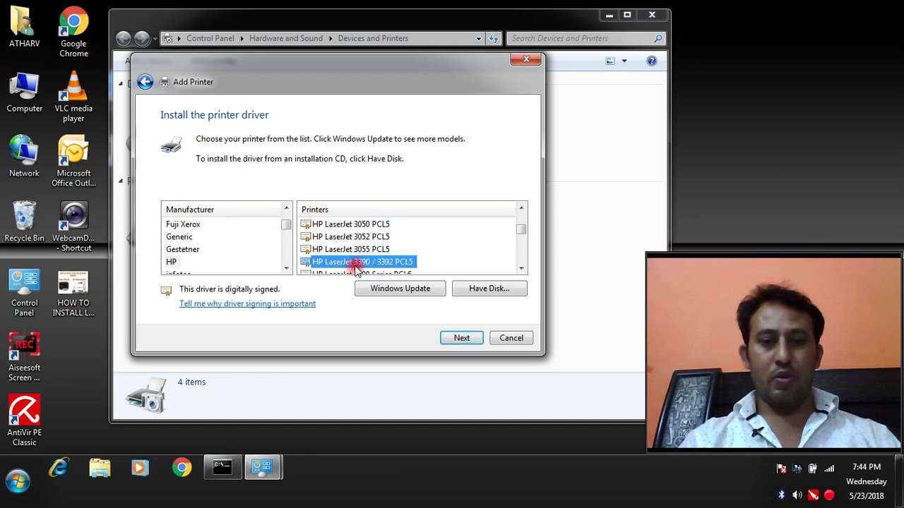
scroll(349, 255, "up", 2)
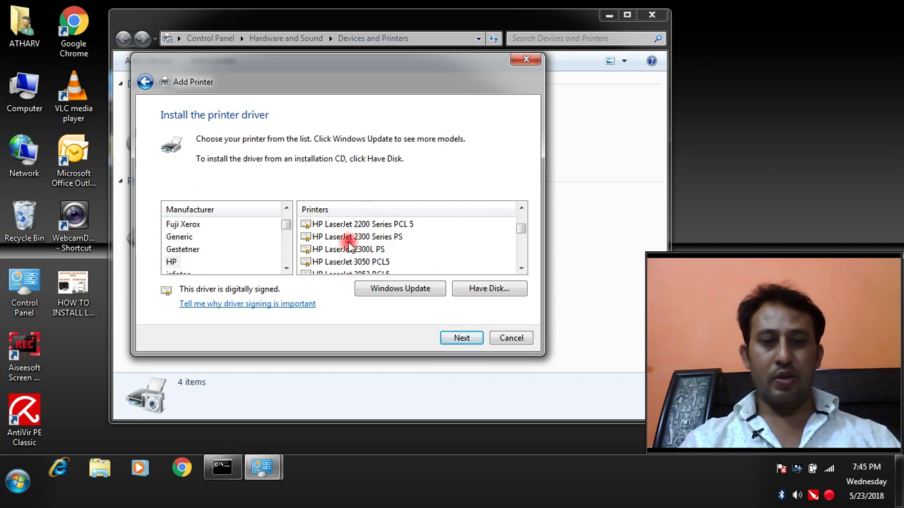
left_click(345, 239)
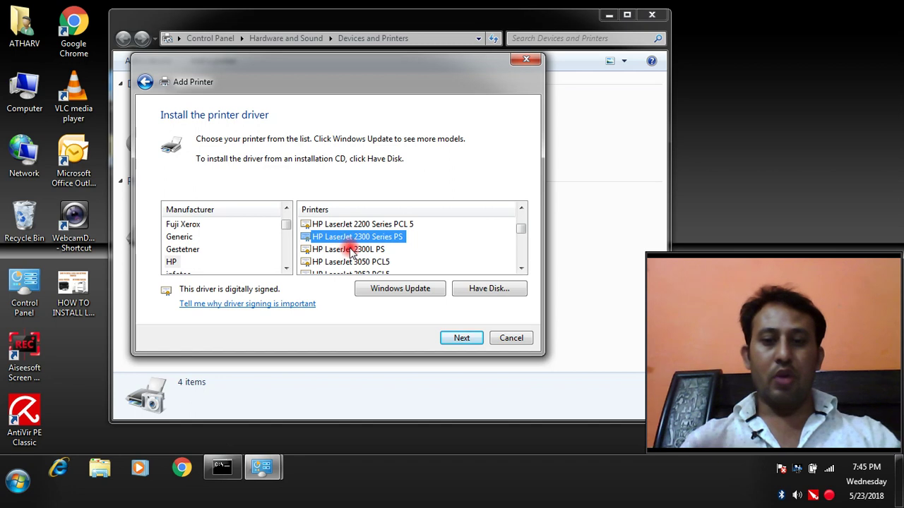
left_click(478, 295)
left_click(432, 272)
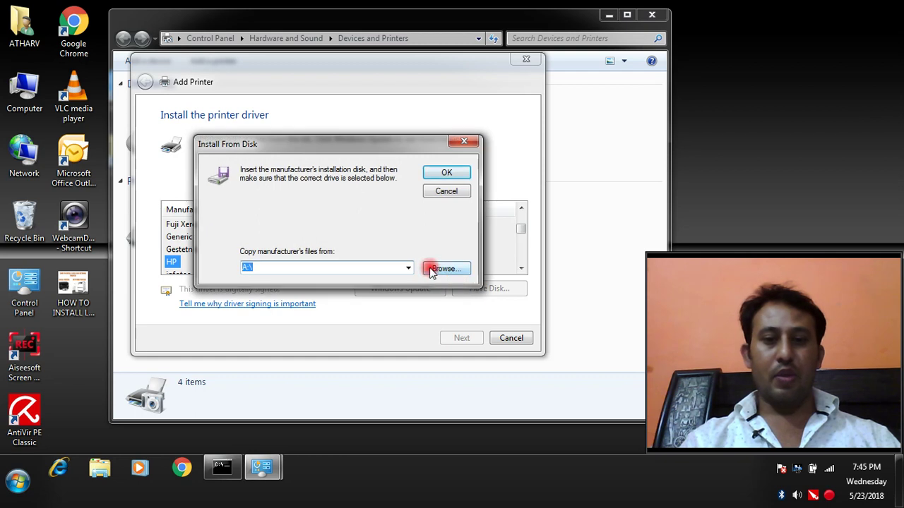
left_click(446, 192)
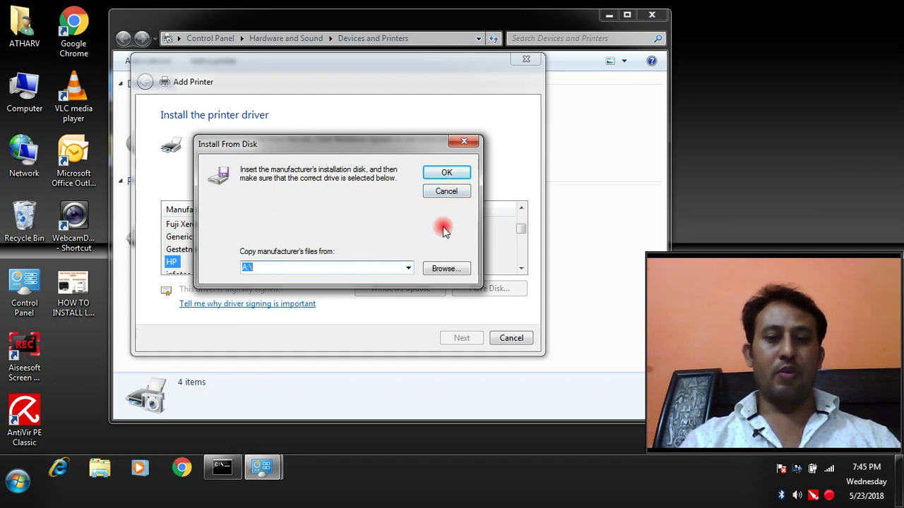
left_click(446, 191)
- Proceed with the HP LaserJet 2300 Series PS model and use the driver that is currently installed
left_click(351, 238)
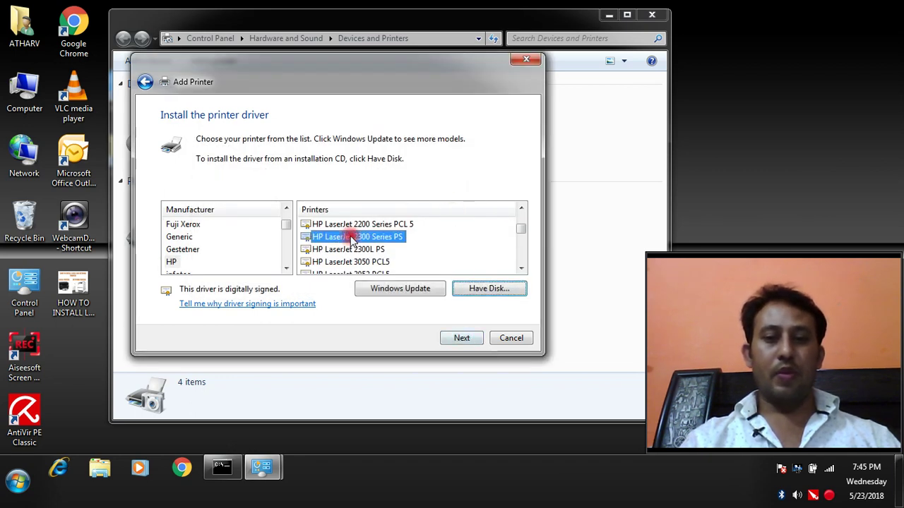
left_click(463, 338)
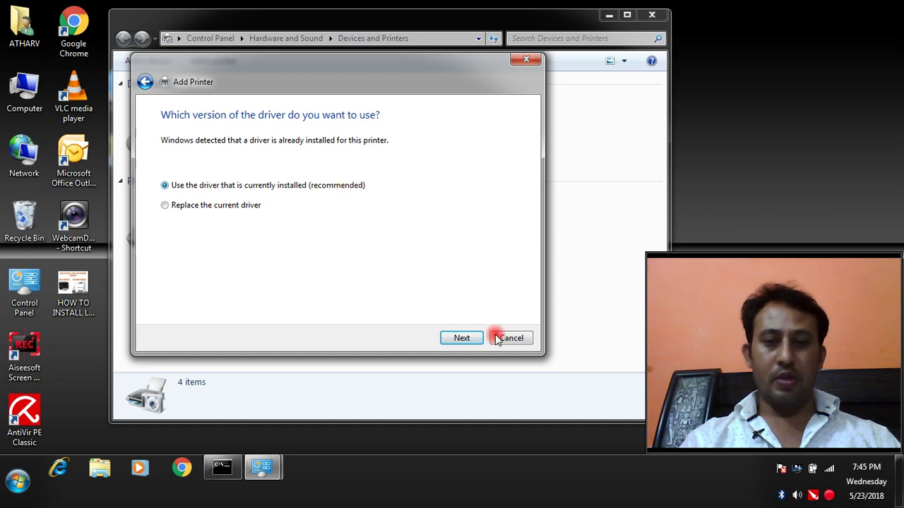
left_click(461, 340)
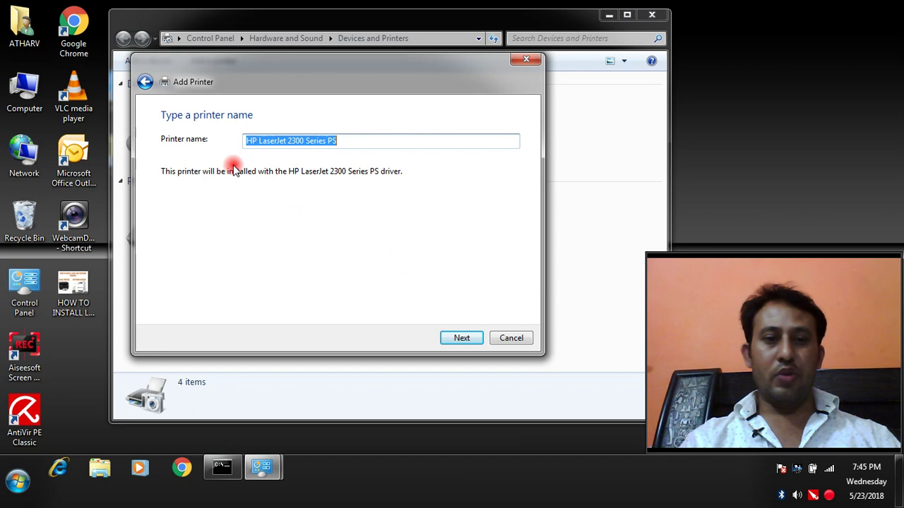
- Name the printer LOCAL PRINTER and start its installation
left_click(338, 141)
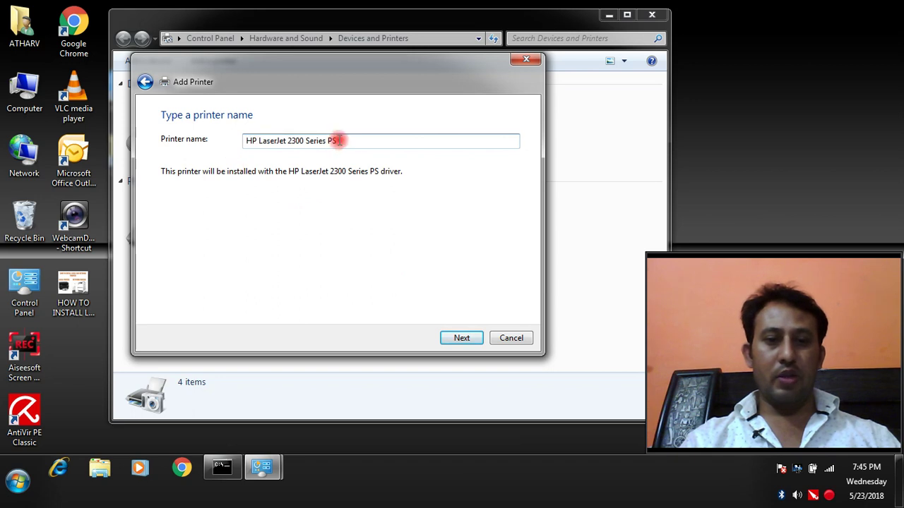
key("ctrl+a")
key("BackSpace")
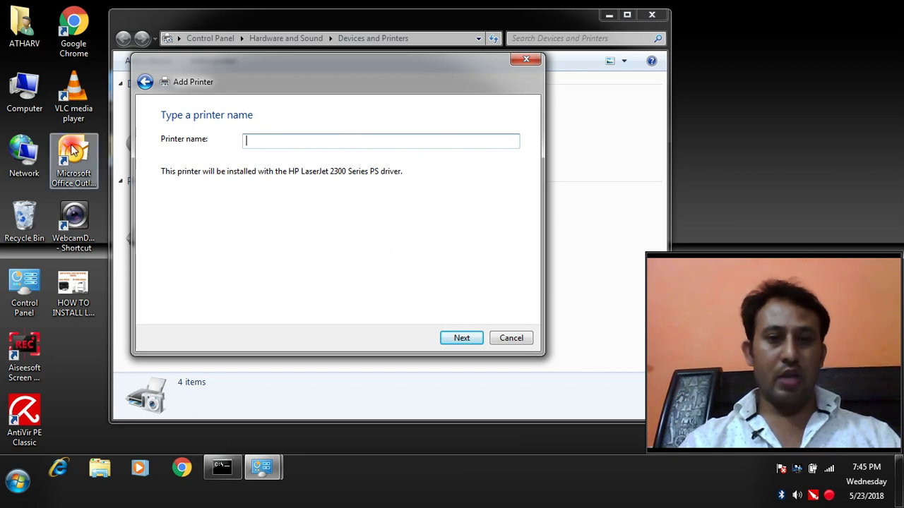
type("L")
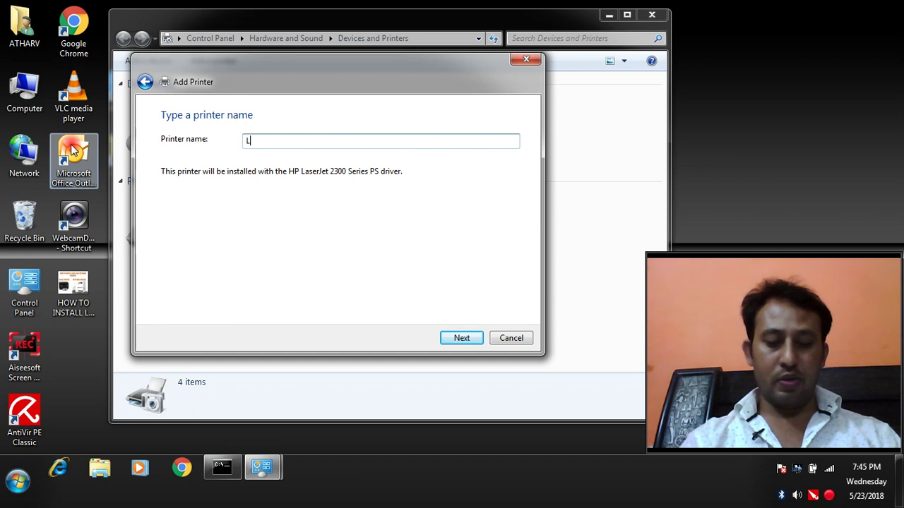
type("OCAL P")
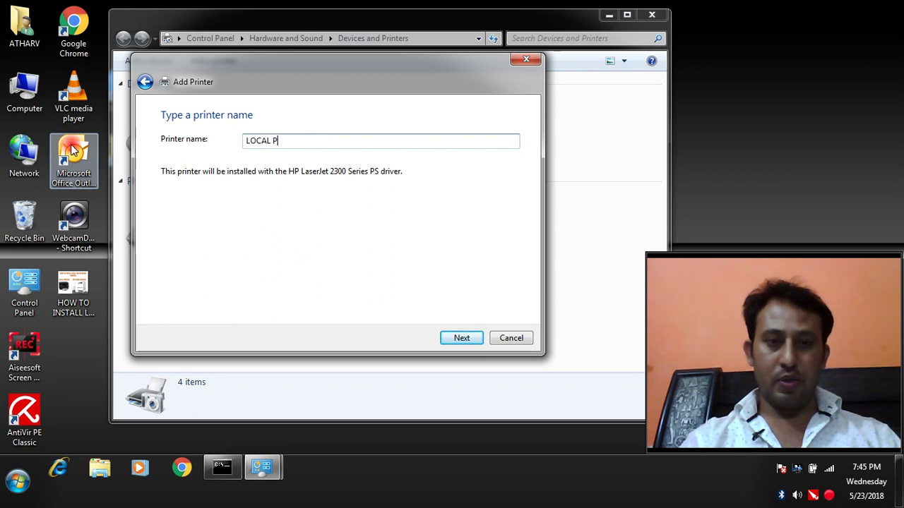
type("RINTER")
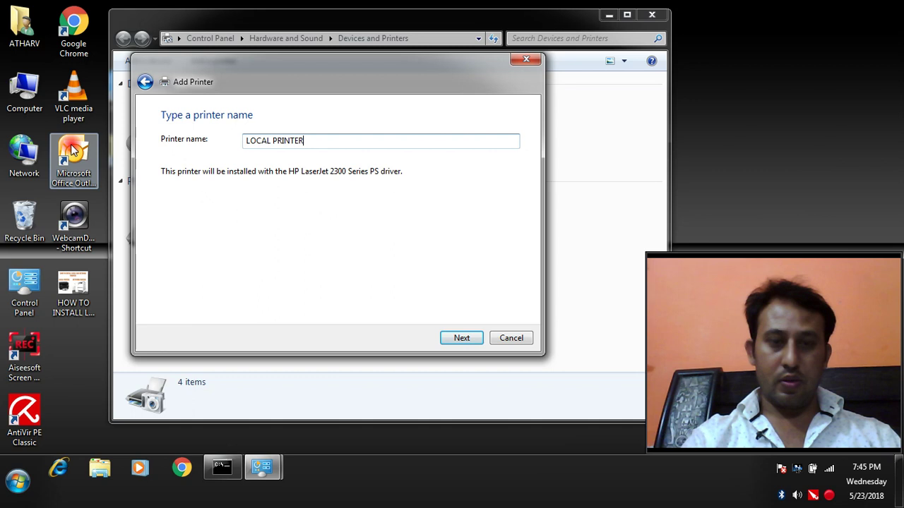
left_click(455, 337)
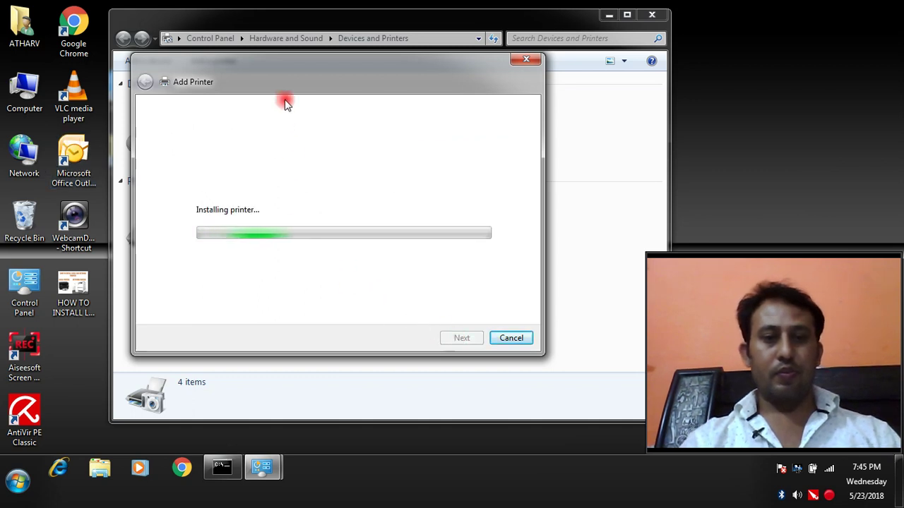
- Leave the new printer unshared and finish adding it without printing a test page
left_click_drag(276, 71, 265, 45)
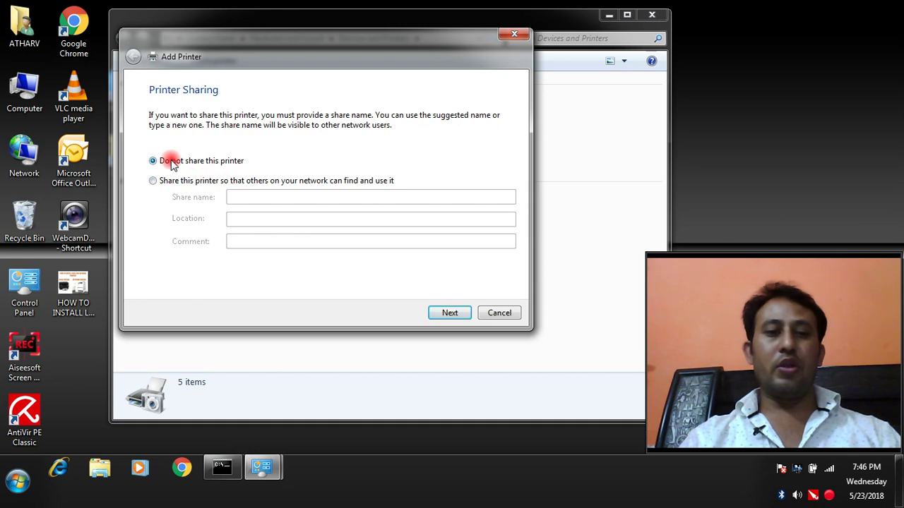
left_click(442, 313)
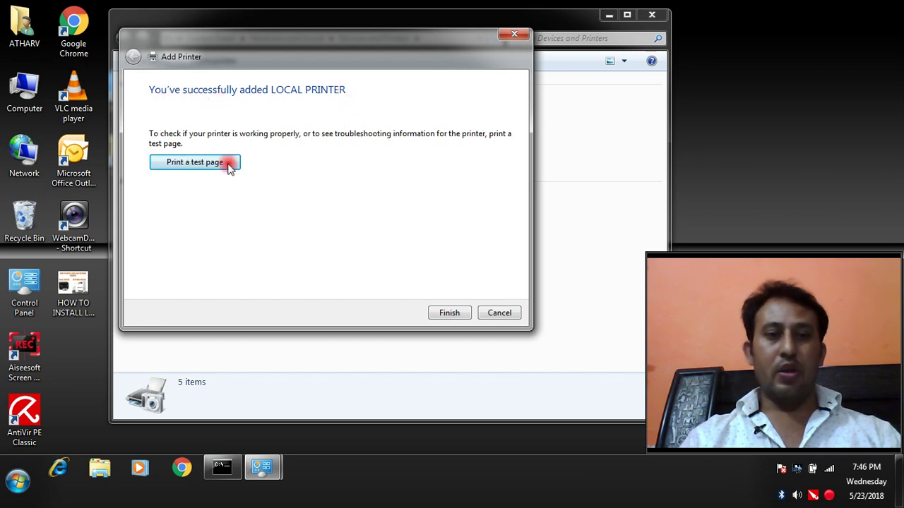
left_click(452, 315)
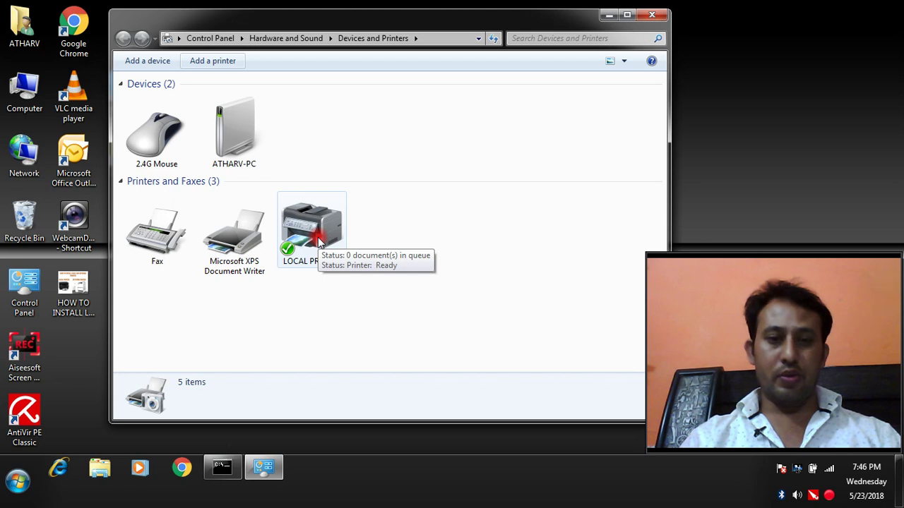
- Start adding a network printer, skipping the automatic search in favour of a TCP/IP address or hostname
left_click(214, 62)
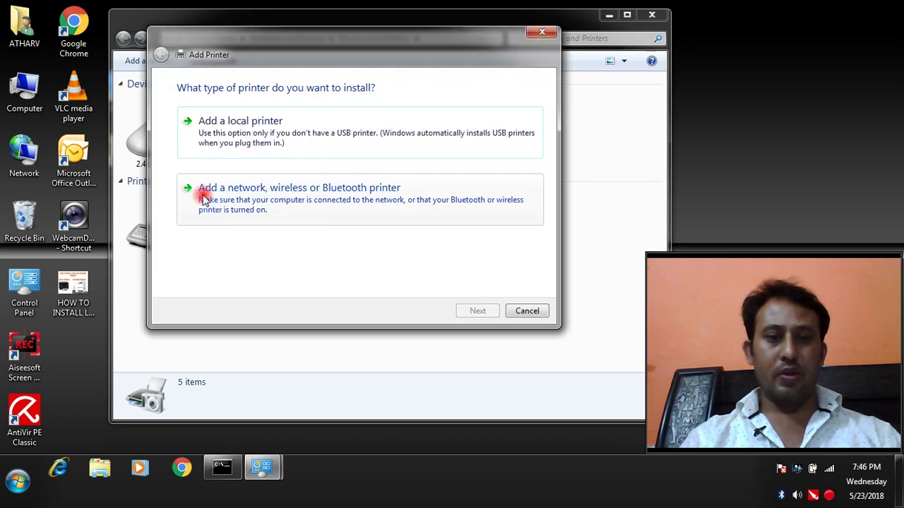
left_click(245, 200)
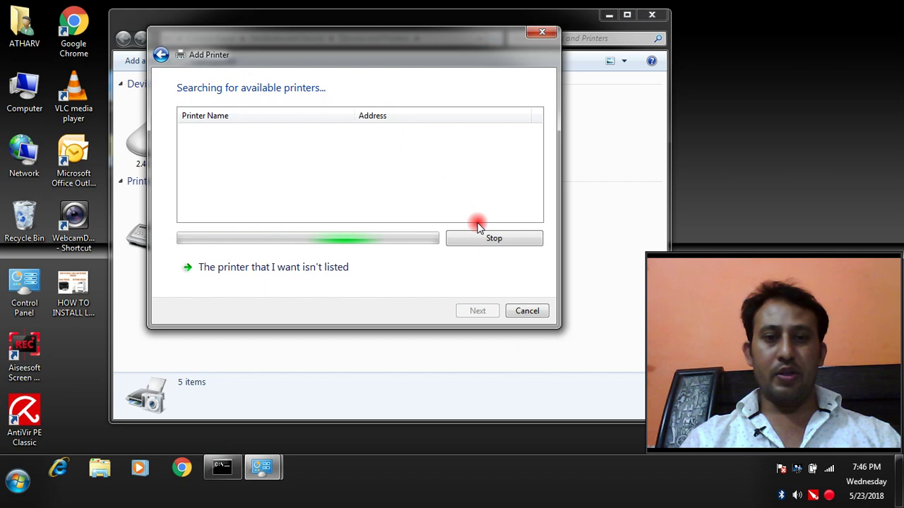
left_click(503, 237)
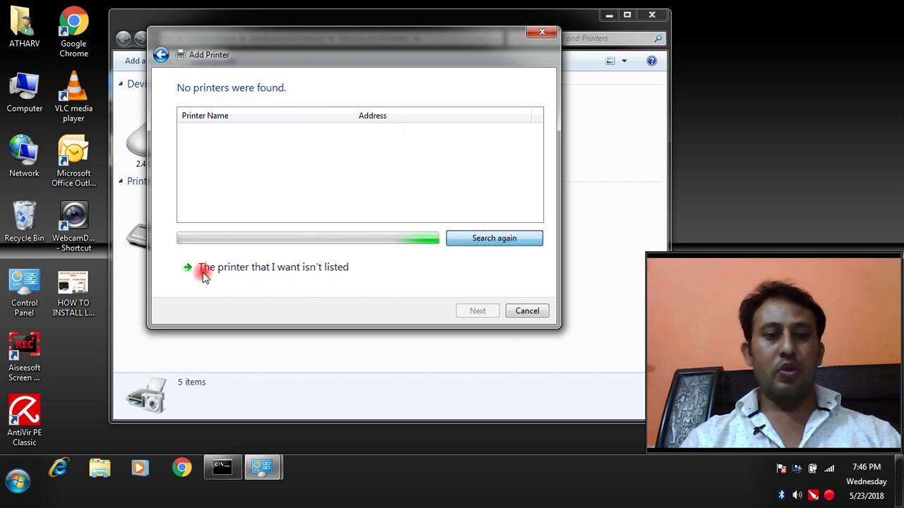
left_click(311, 272)
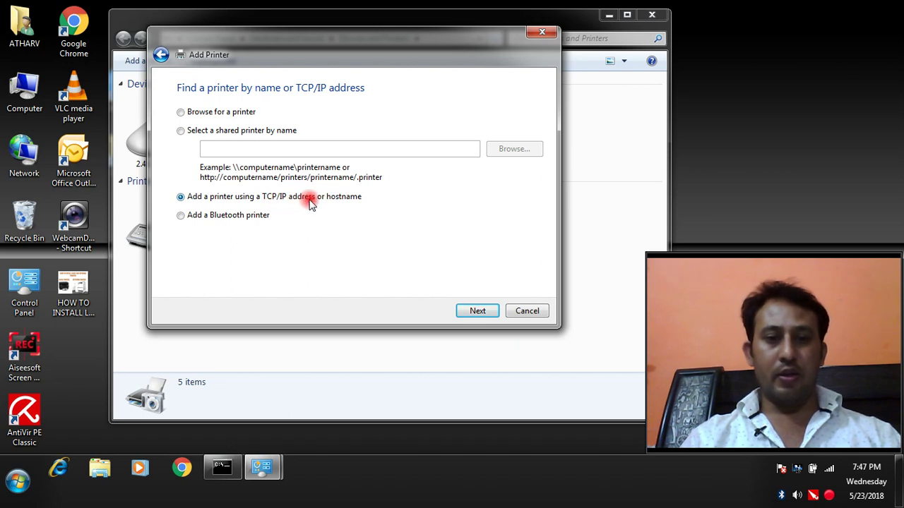
left_click(474, 311)
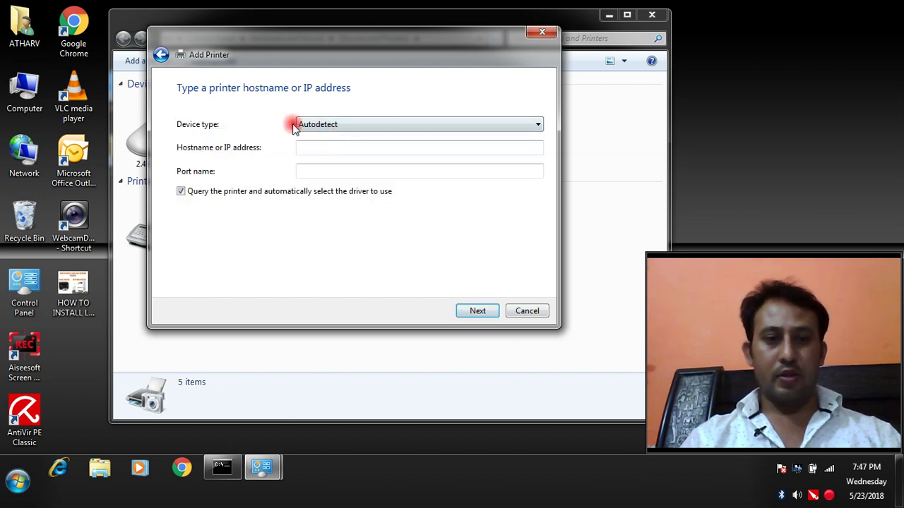
- Set the device type to TCP/IP Device and the printer's IP address to 192.168.0.1
left_click(322, 125)
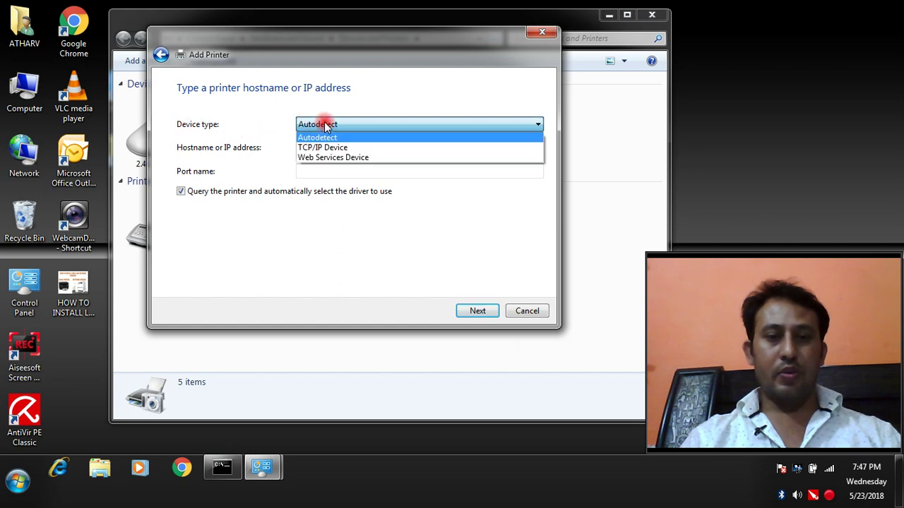
left_click(322, 147)
left_click(328, 149)
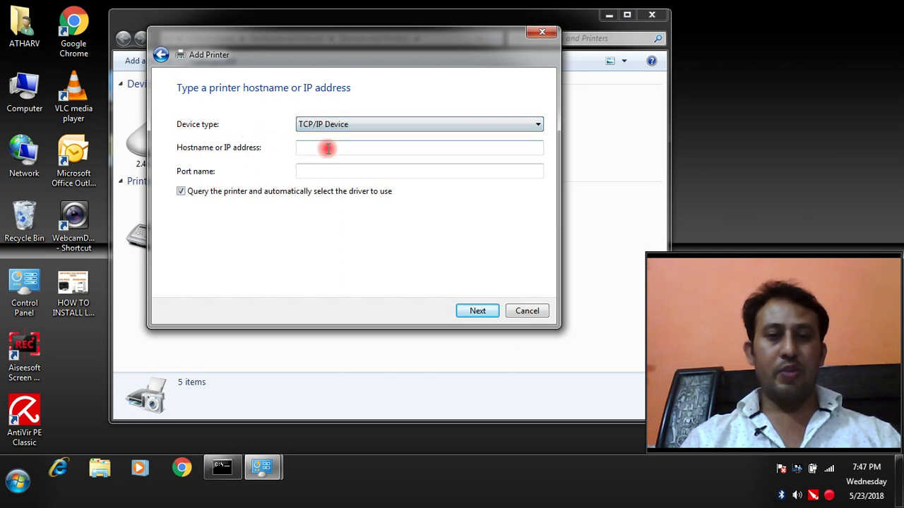
left_click(320, 150)
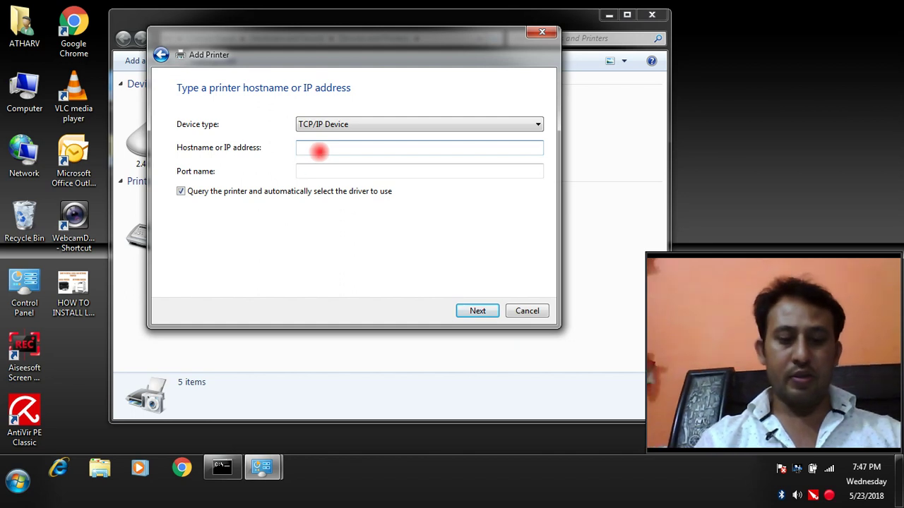
type("192")
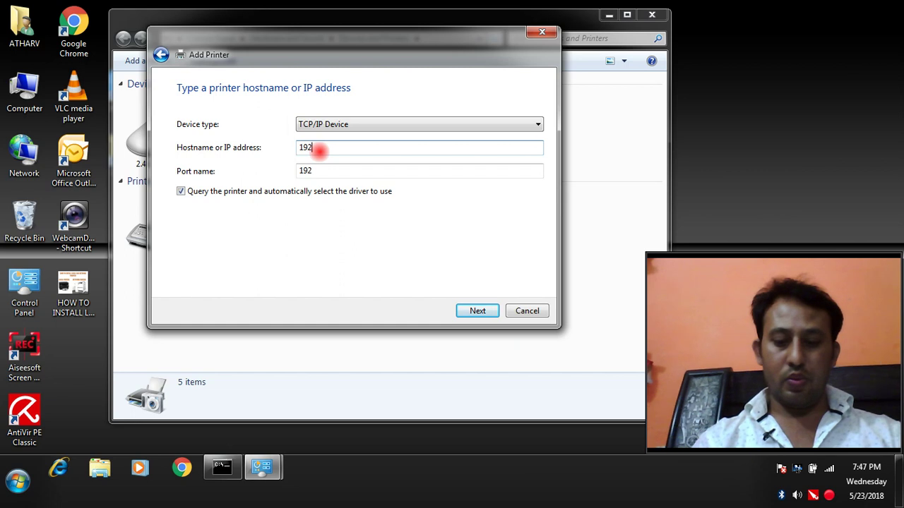
type(".16")
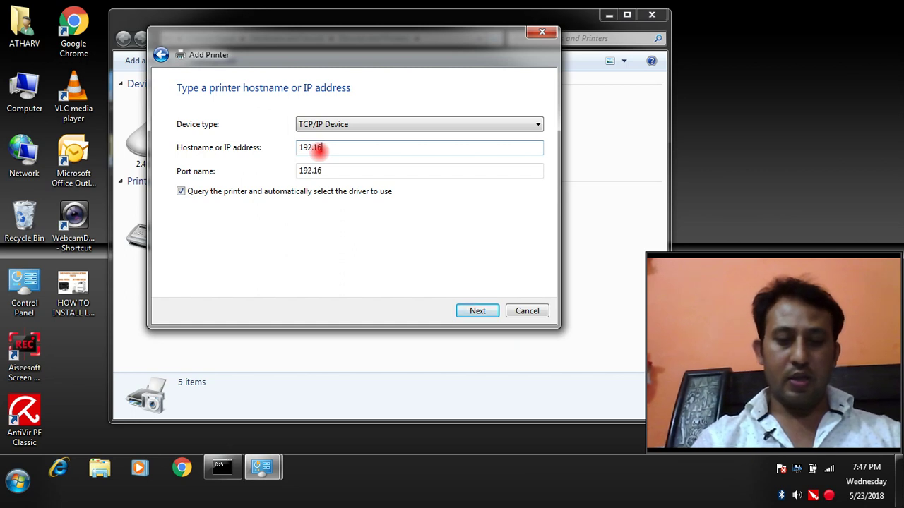
type("8.")
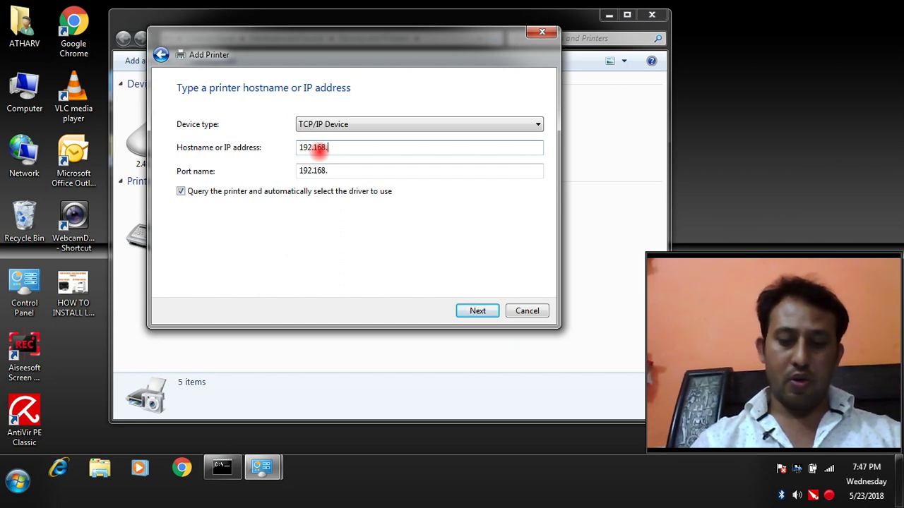
type("0.")
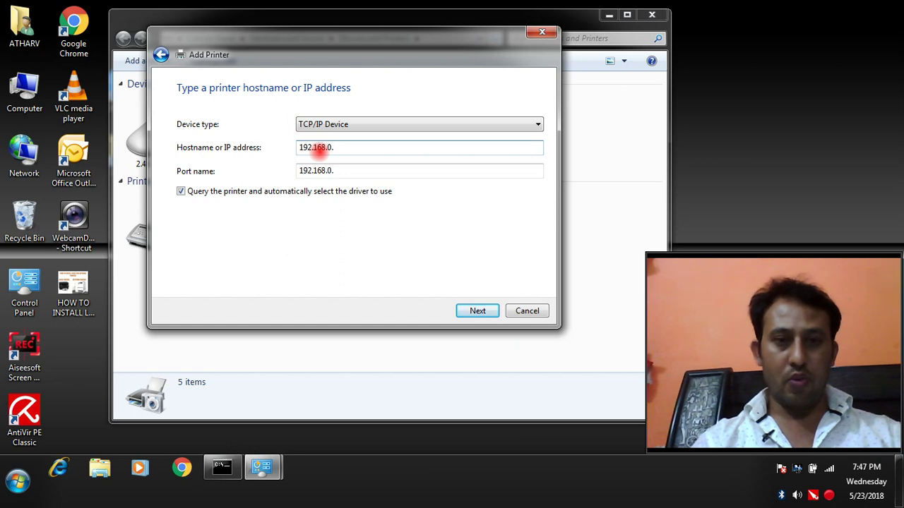
type("1")
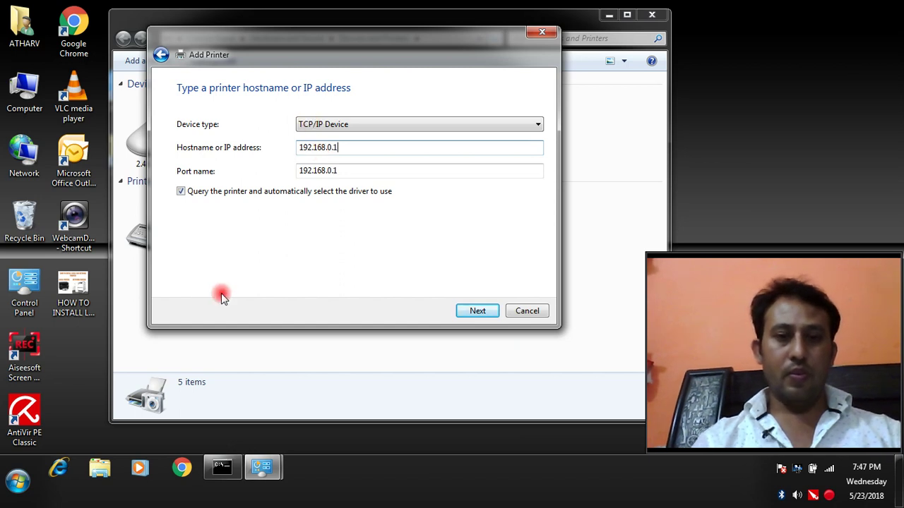
- Bring up the Command Prompt window already pinging 192.168.0.1 and close it
left_click(18, 481)
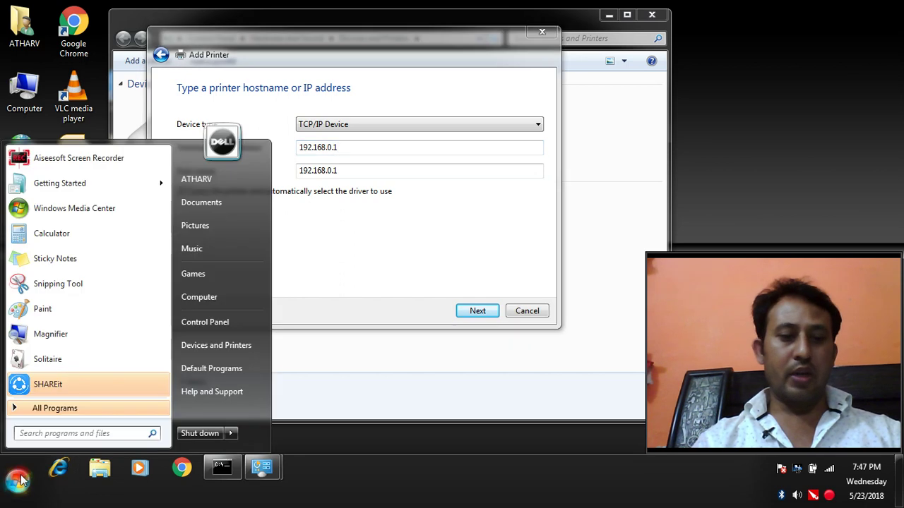
left_click(222, 470)
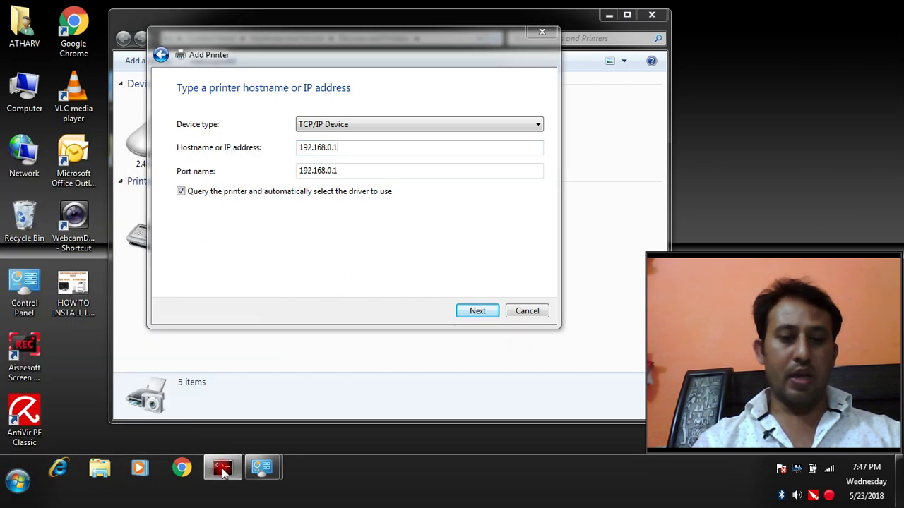
left_click(222, 472)
left_click_drag(240, 188, 346, 101)
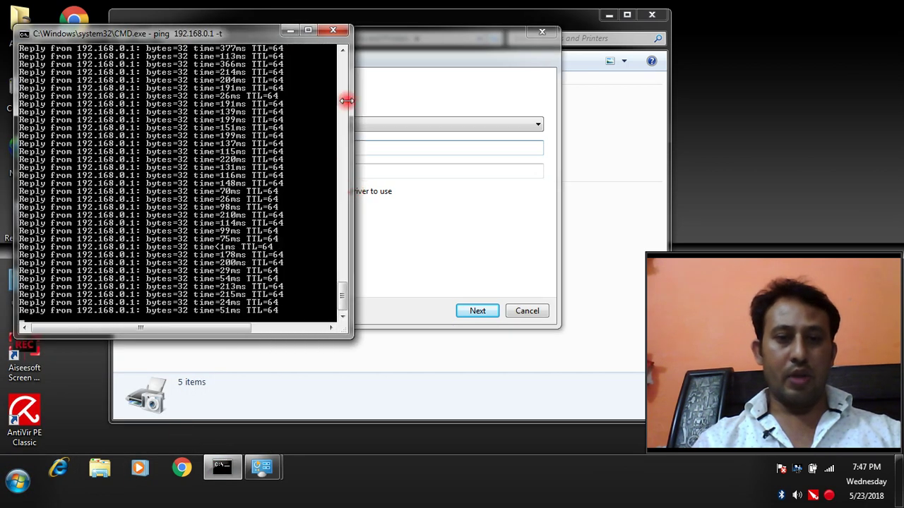
left_click(341, 32)
- Search for cmd and open a new Command Prompt window, moving the Add Printer wizard slightly aside
left_click(18, 482)
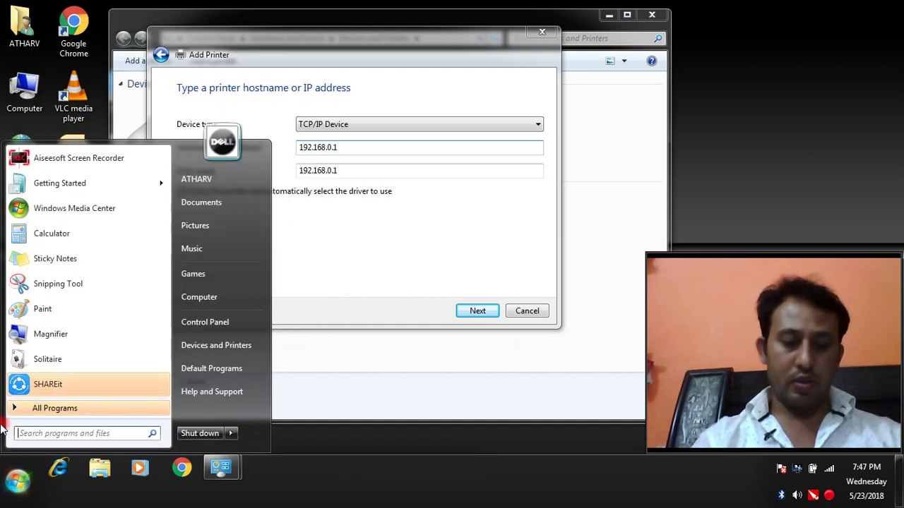
type("m")
key("BackSpace")
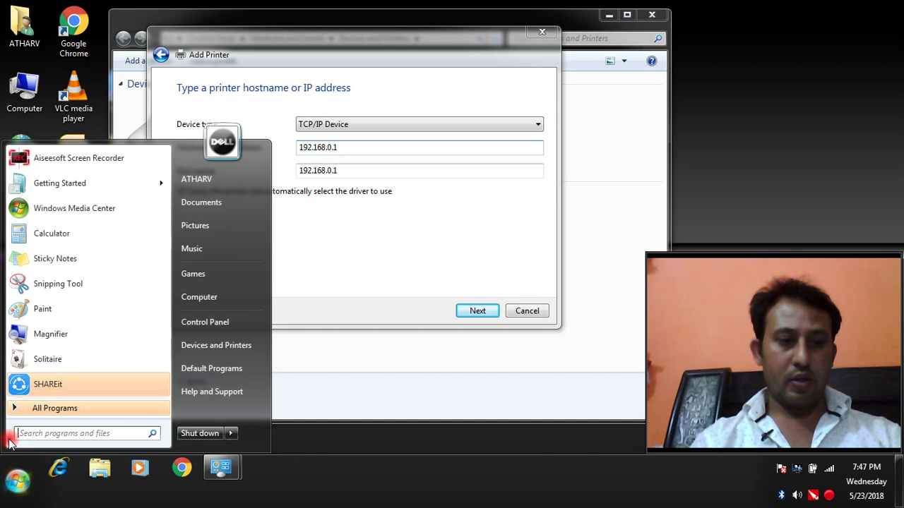
type("md")
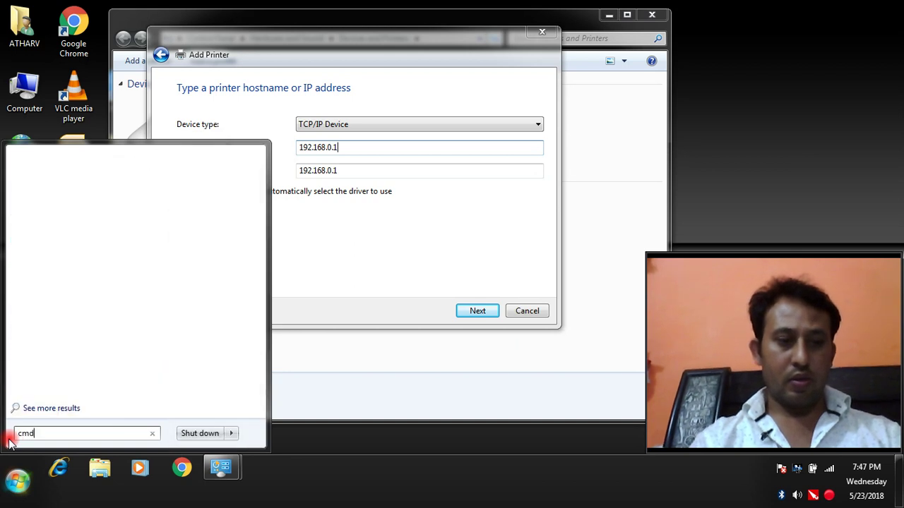
key("Escape")
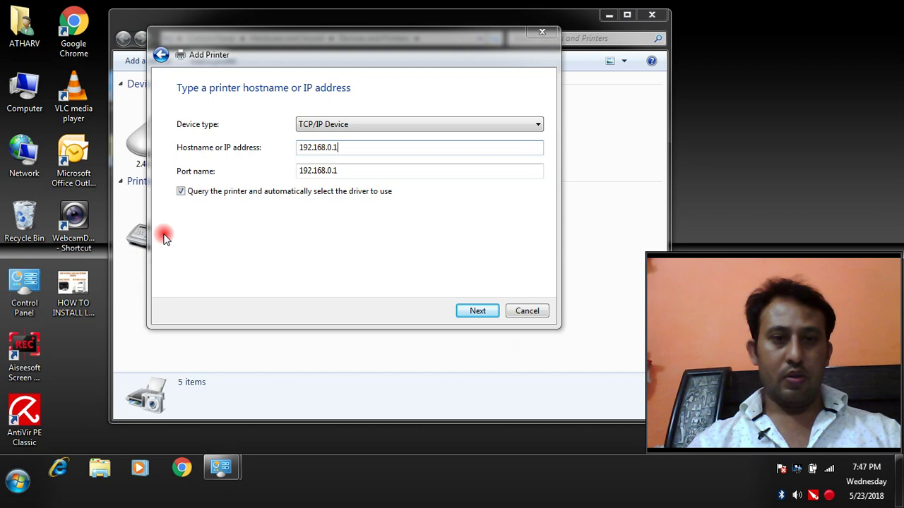
left_click(279, 46)
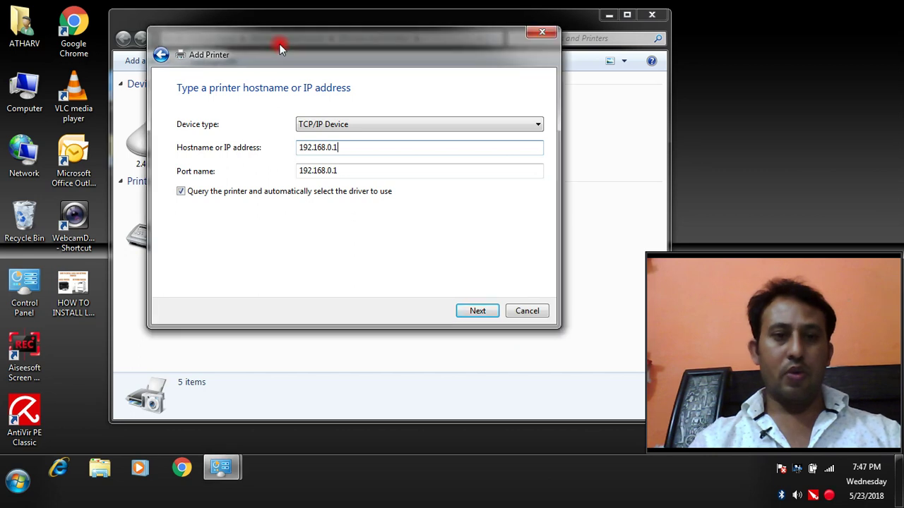
left_click_drag(280, 48, 314, 37)
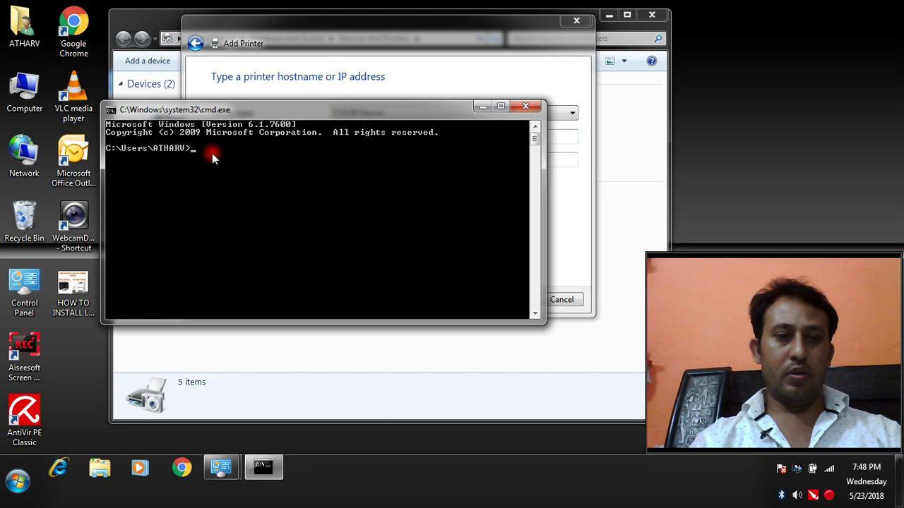
- Run a continuous ping to the printer's address with the command ping 192.168.0.1 -t
type("ping")
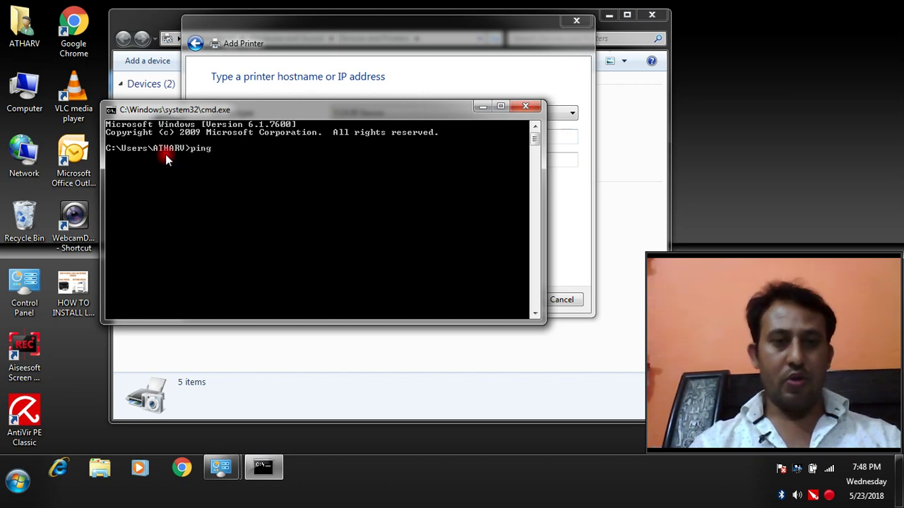
type(" 19")
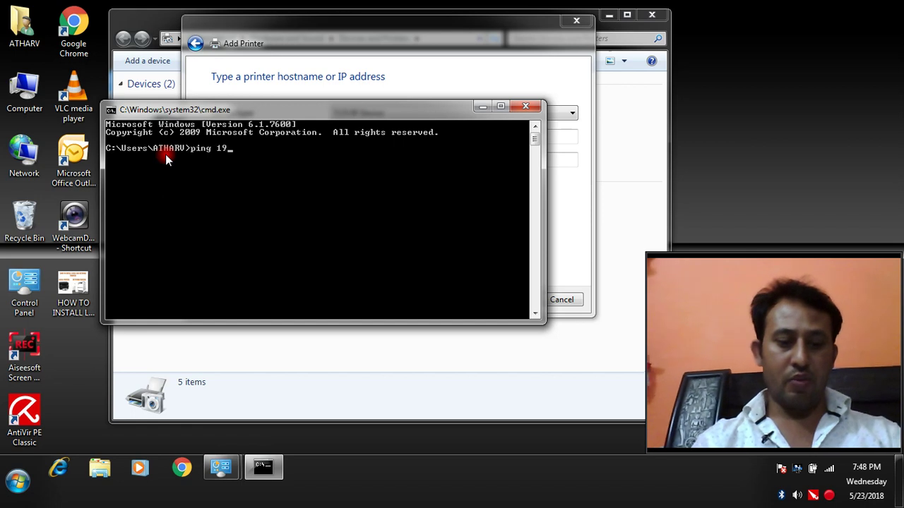
type("2")
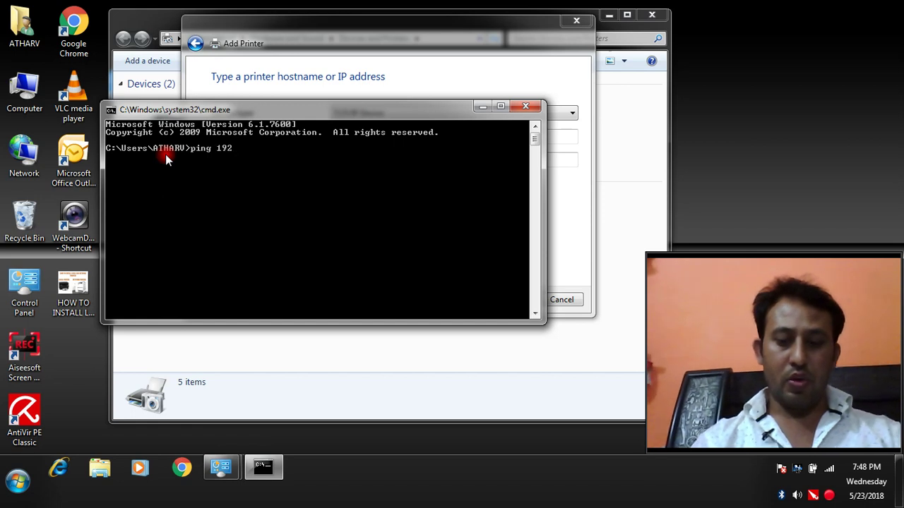
type(".168")
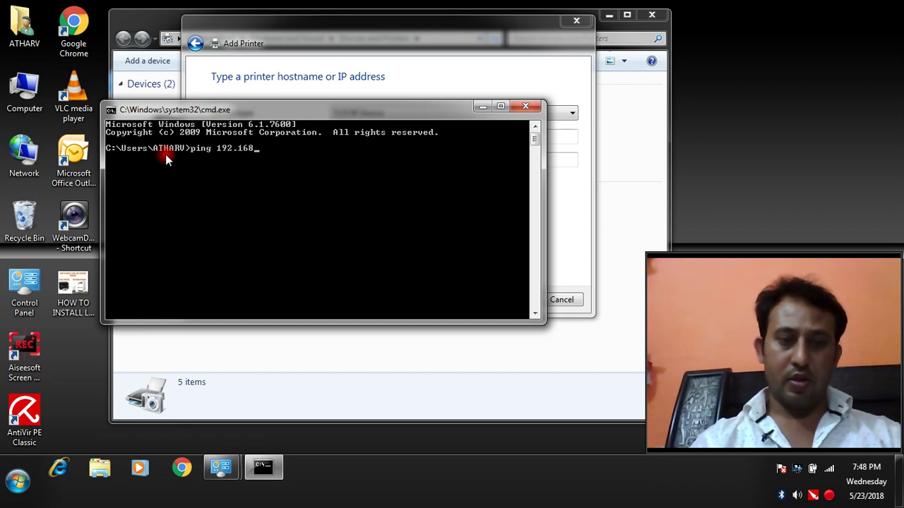
type(".0")
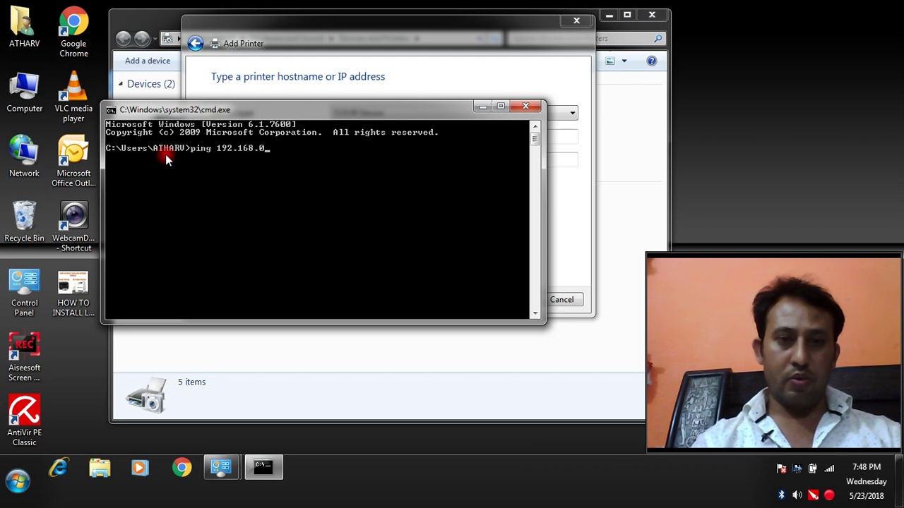
type(".1 -t")
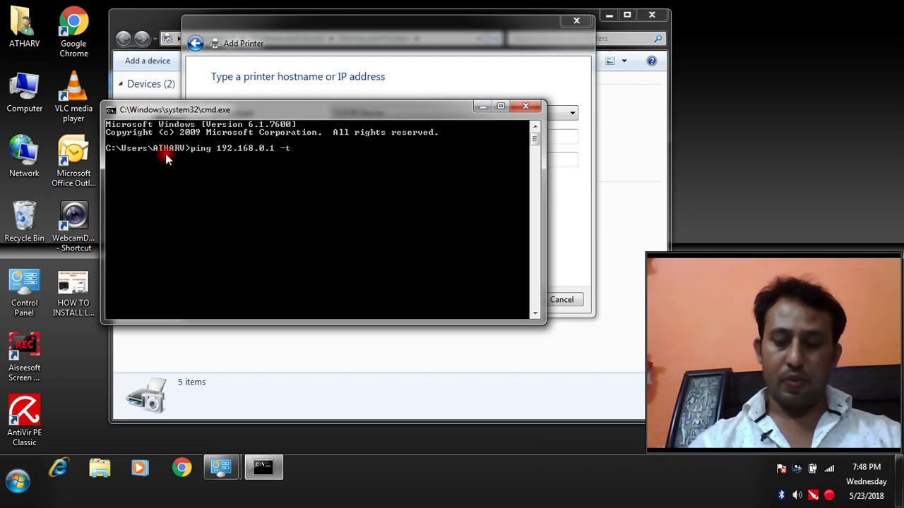
key("Return")
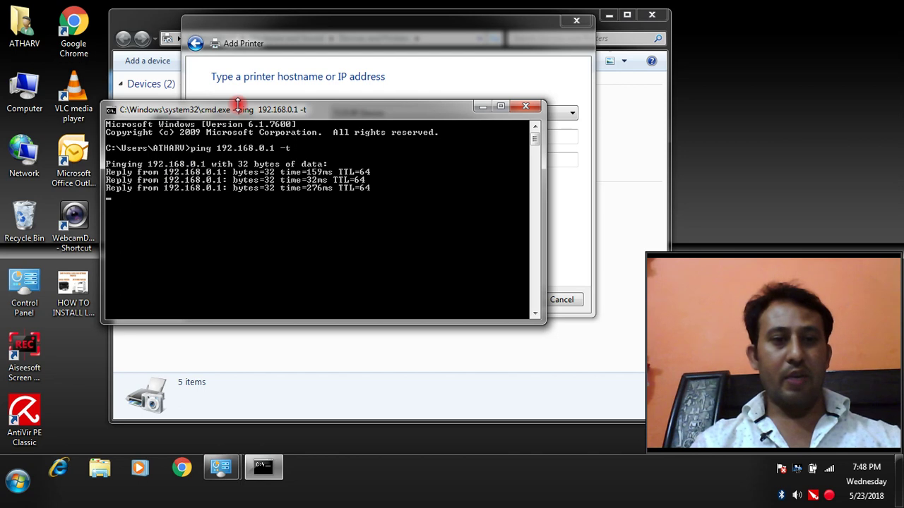
- Return to the Add Printer wizard and start detecting the TCP/IP port for 192.168.0.1
left_click_drag(238, 105, 227, 94)
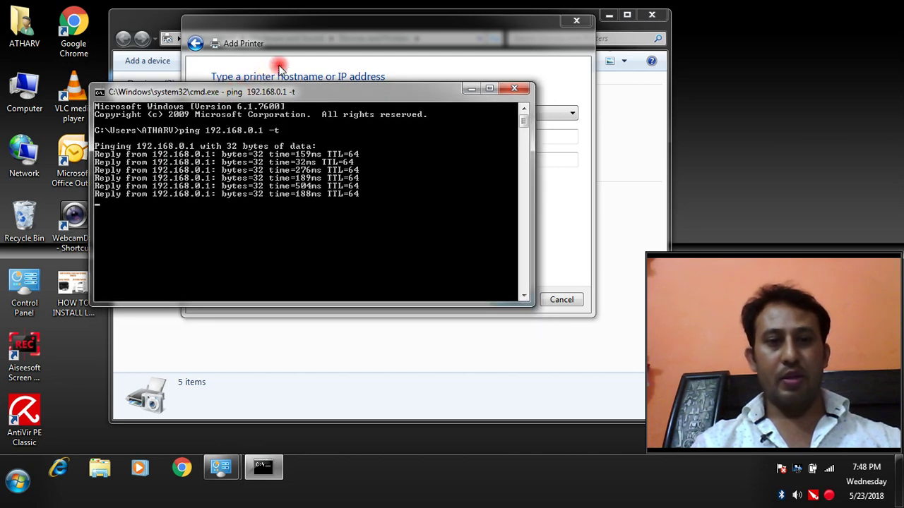
left_click(302, 50)
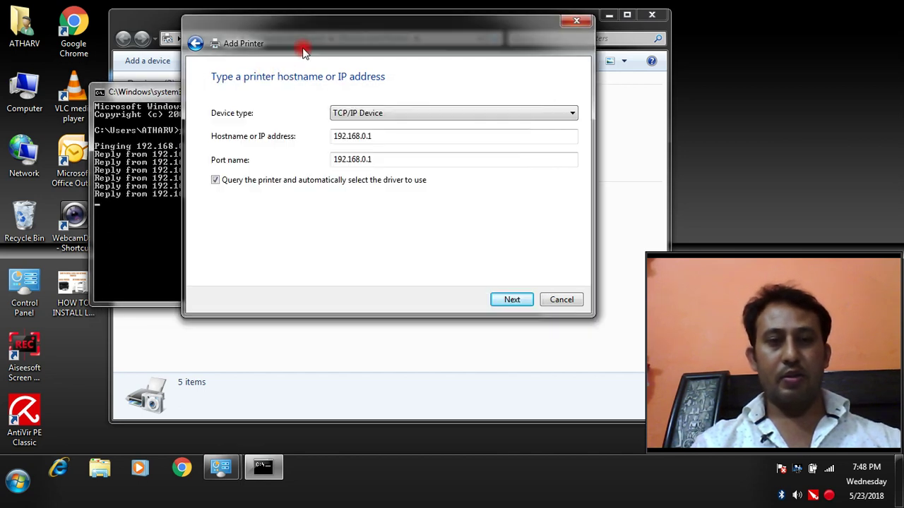
left_click(515, 299)
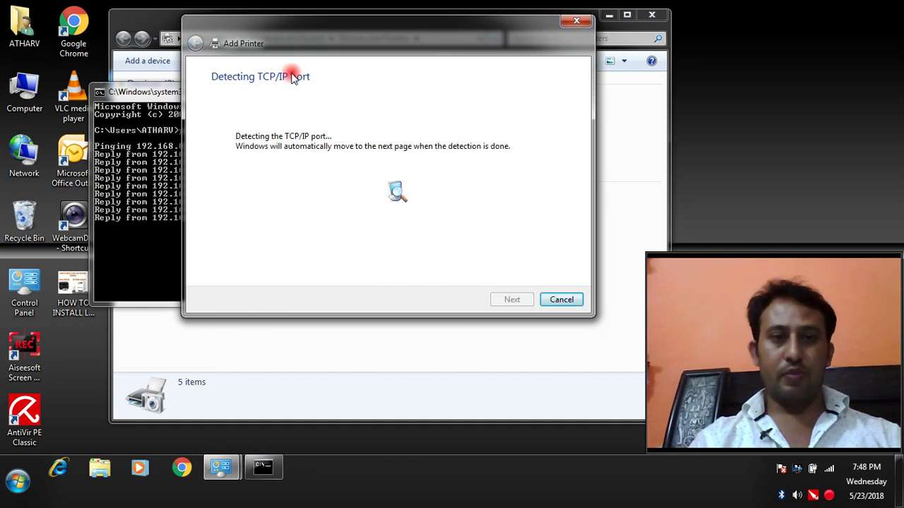
left_click_drag(306, 41, 270, 41)
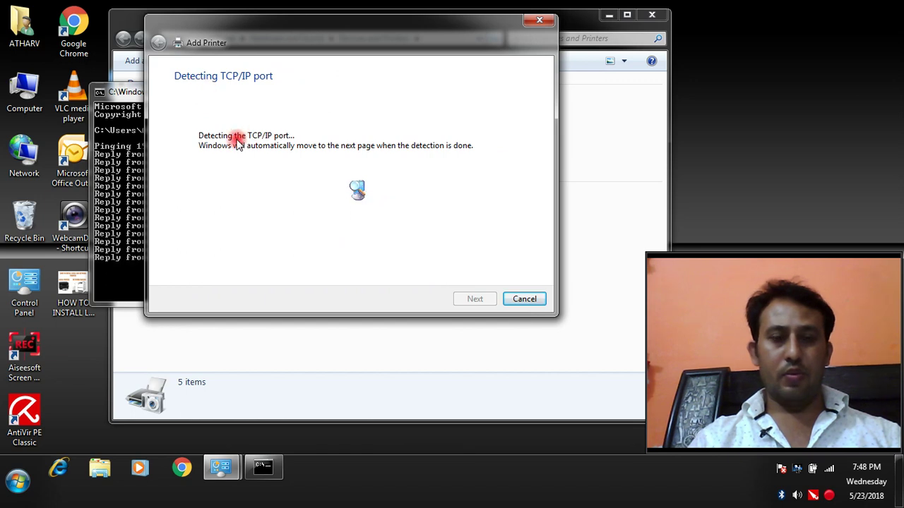
- Make the ping window narrower and taller, and place it side by side with the Add Printer wizard
left_click(134, 103)
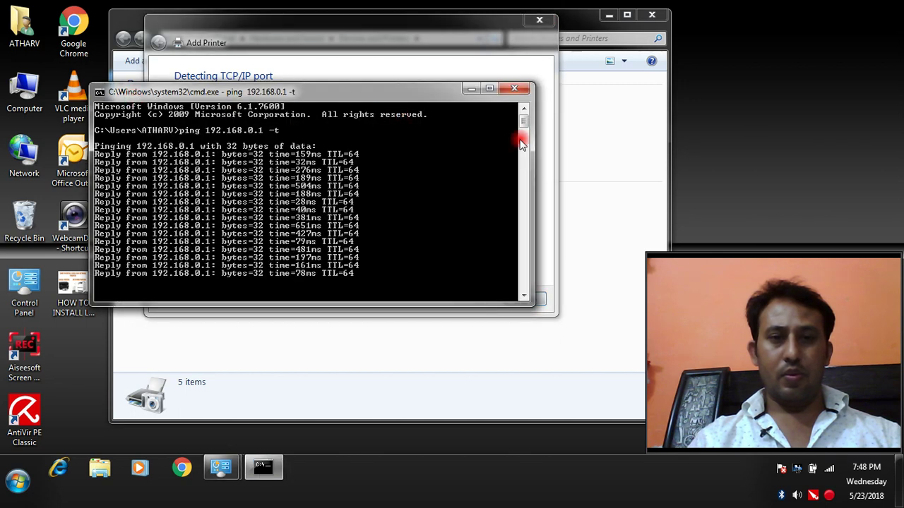
left_click_drag(534, 145, 401, 162)
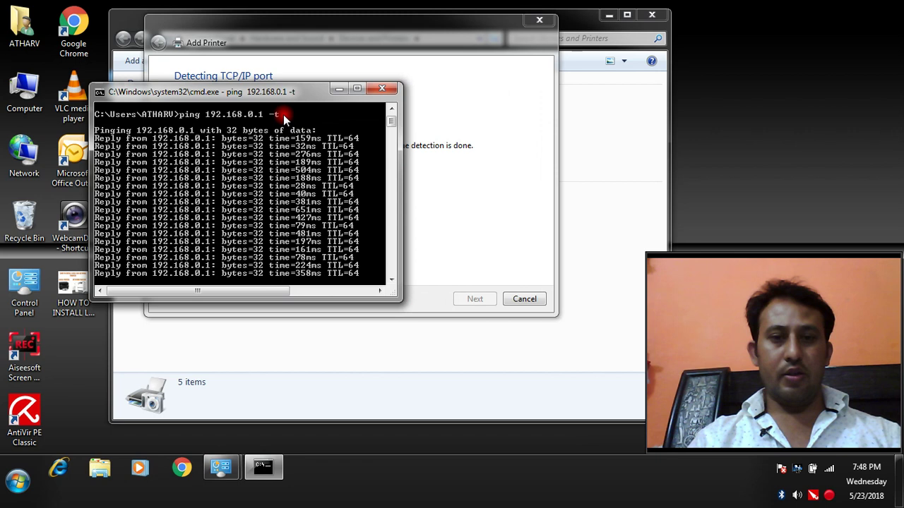
left_click_drag(283, 92, 187, 61)
left_click(368, 31)
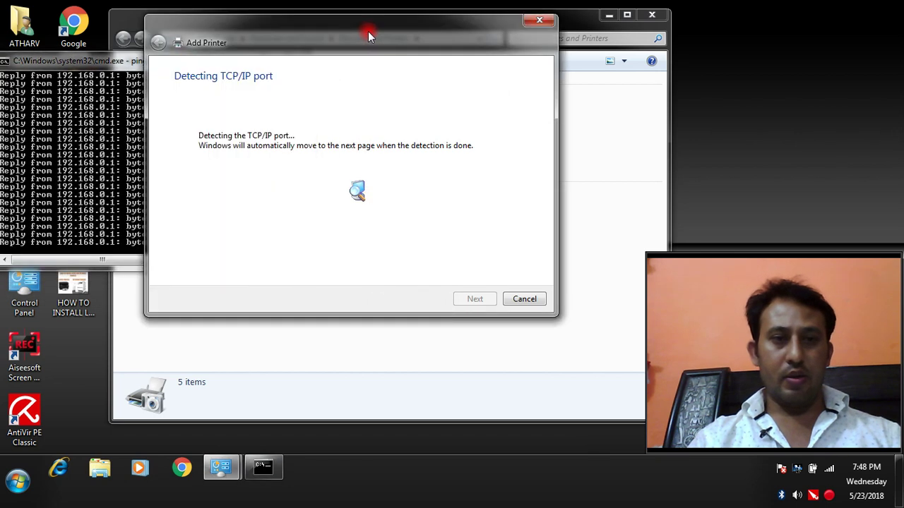
left_click_drag(368, 31, 545, 20)
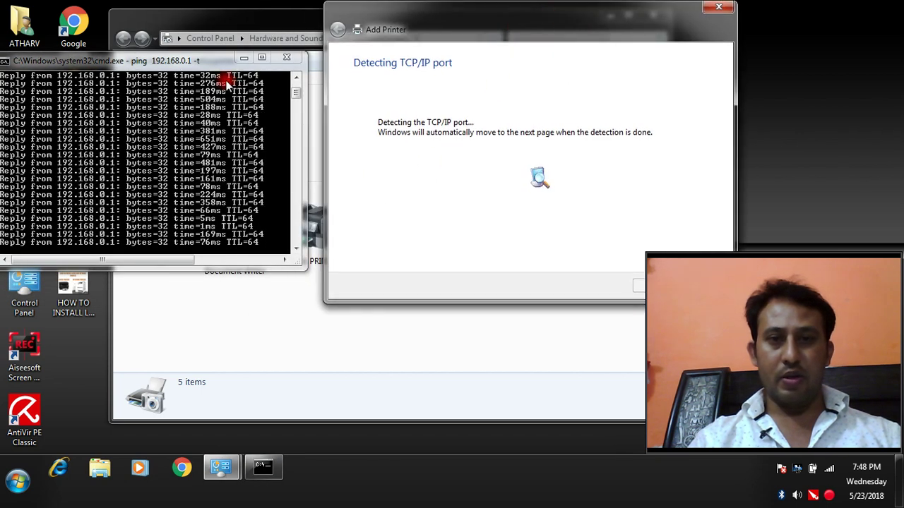
left_click_drag(206, 60, 217, 14)
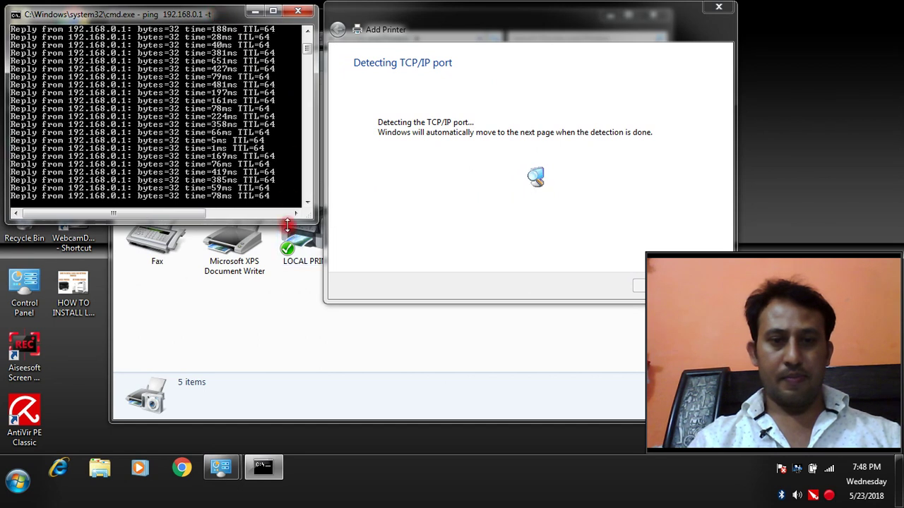
left_click_drag(288, 225, 280, 417)
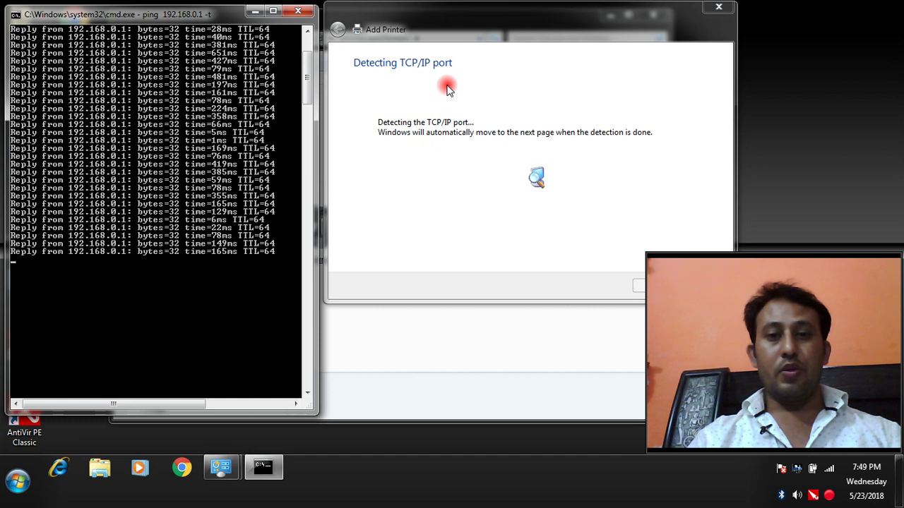
left_click_drag(464, 24, 453, 24)
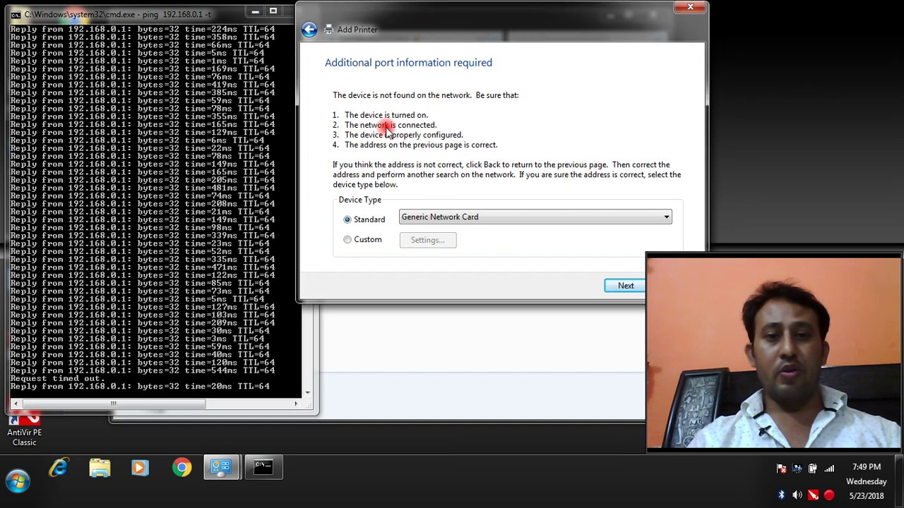
- Try driver detection with the Standard device type Generic Network Card, and go back to the additional port information page
left_click(218, 256)
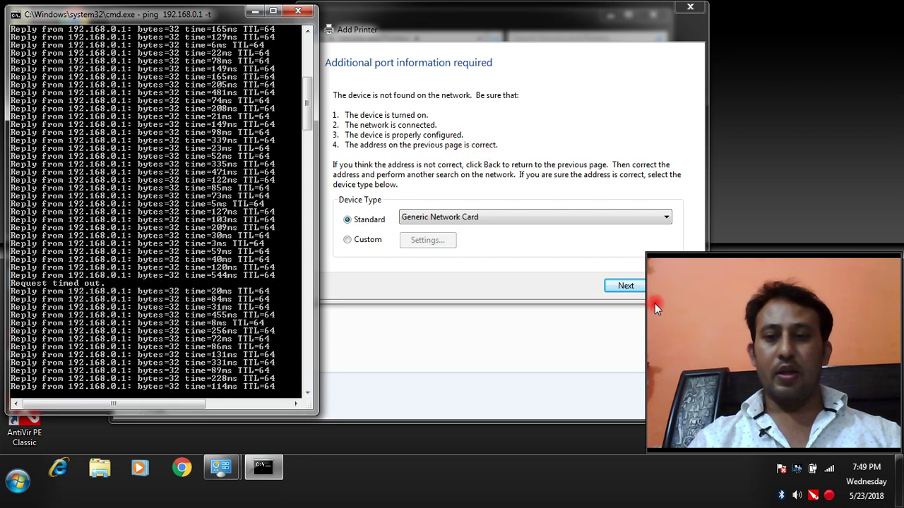
left_click(626, 291)
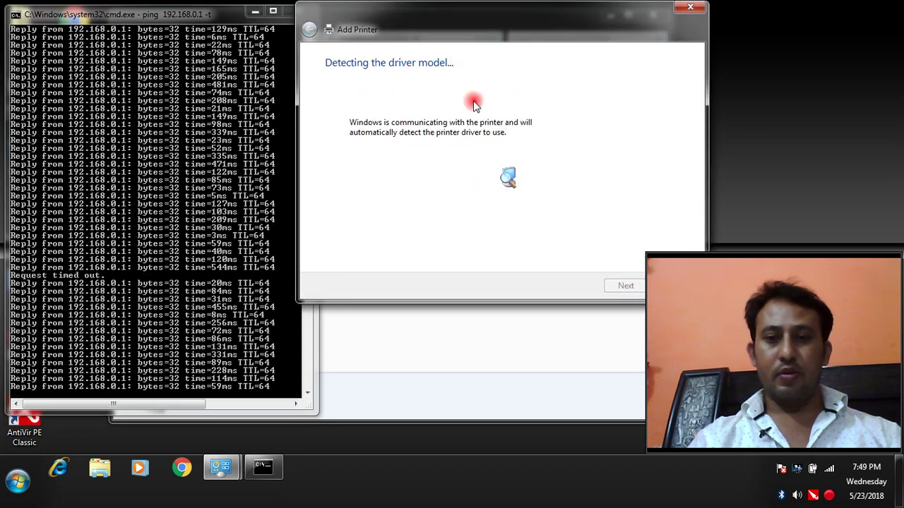
left_click_drag(476, 32, 339, 32)
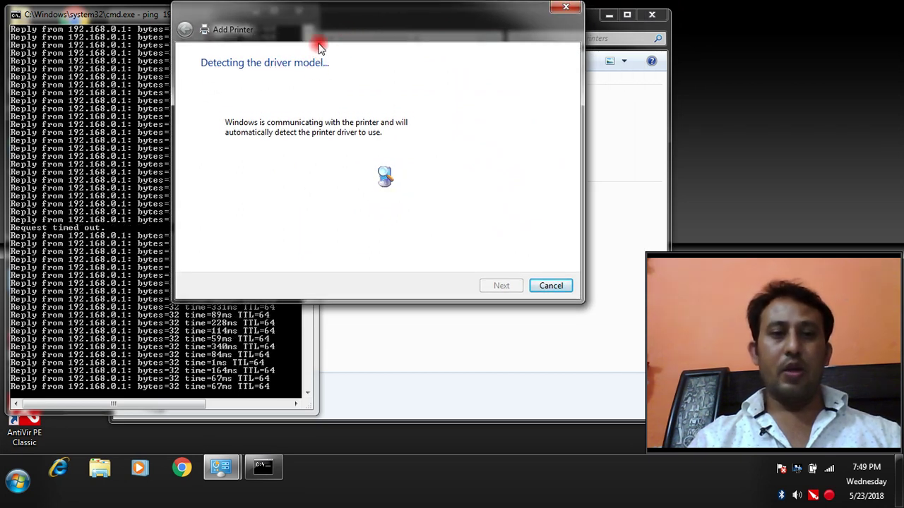
left_click_drag(327, 26, 294, 32)
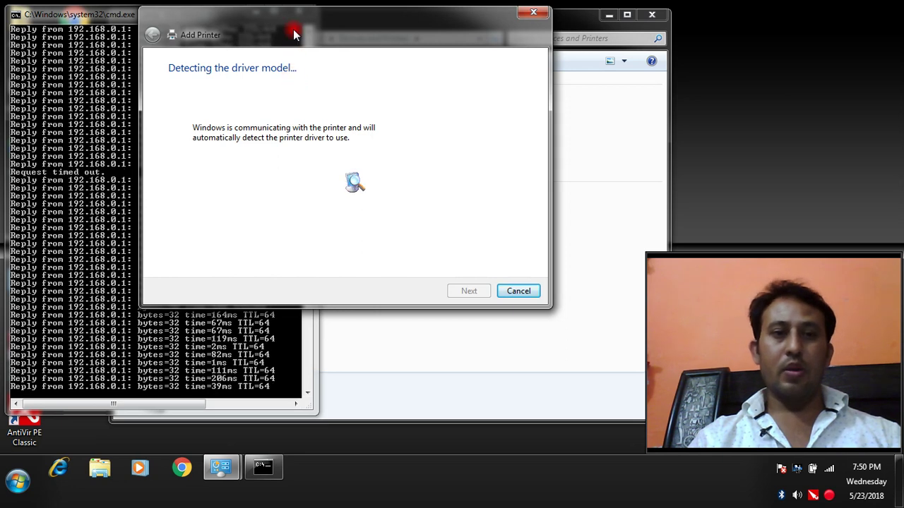
left_click_drag(292, 28, 270, 61)
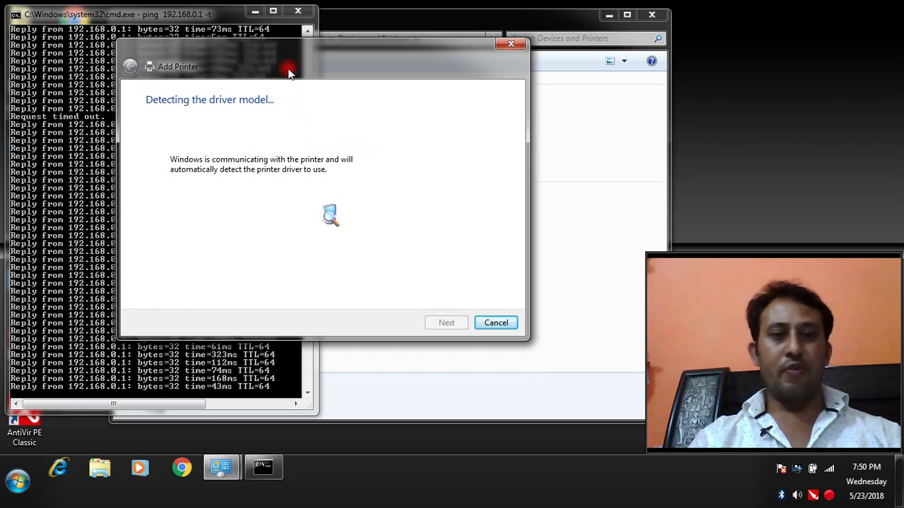
left_click_drag(289, 59, 292, 60)
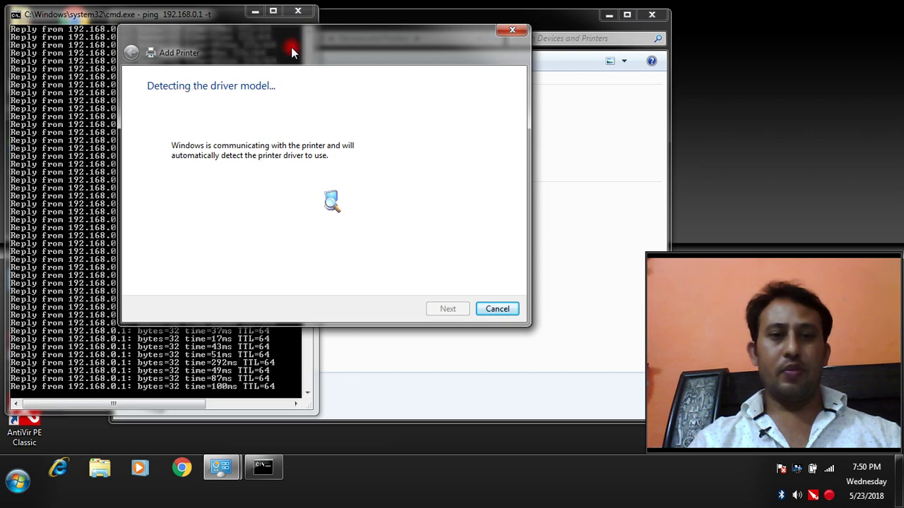
left_click_drag(292, 49, 306, 53)
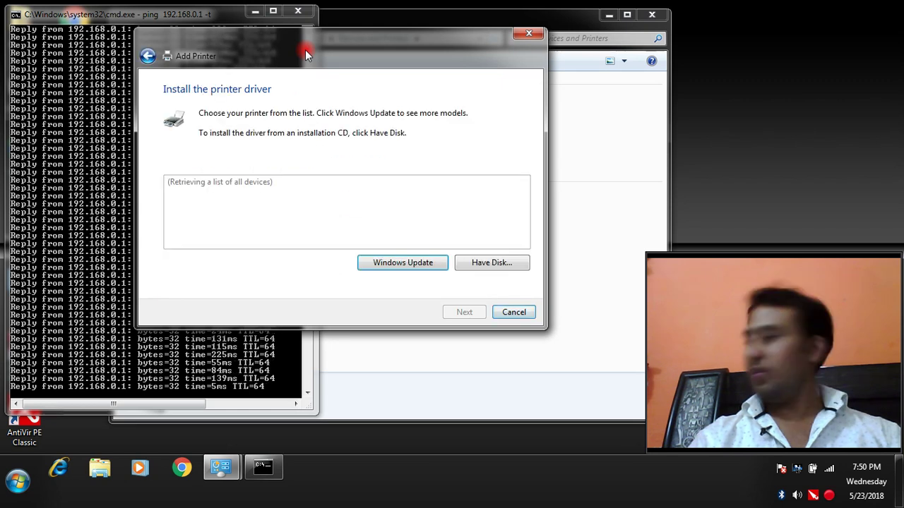
left_click(148, 56)
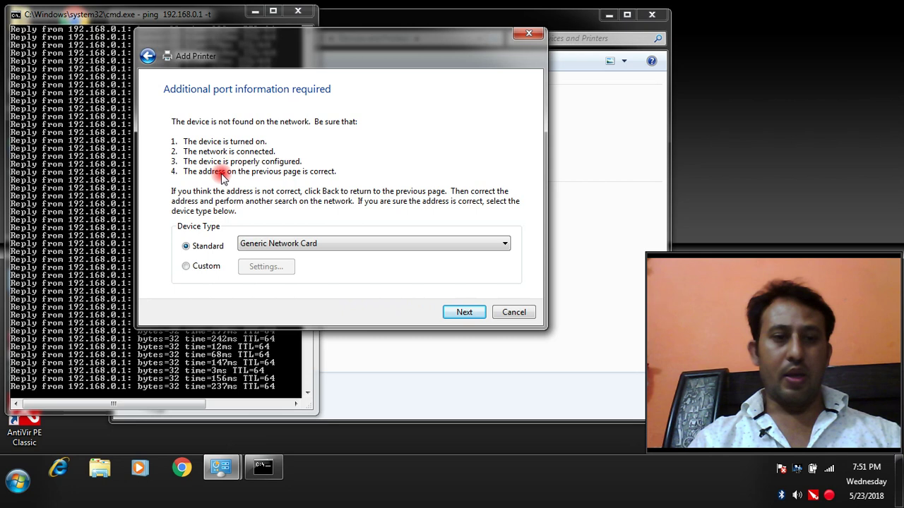
- Run the printer driver detection with the Standard device type Generic Network Card, dismissing the error dialog
left_click(460, 314)
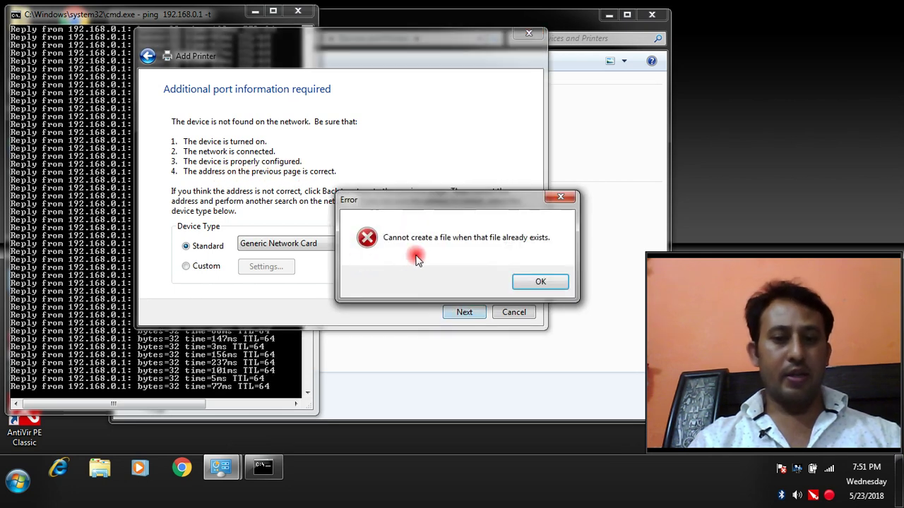
left_click(534, 282)
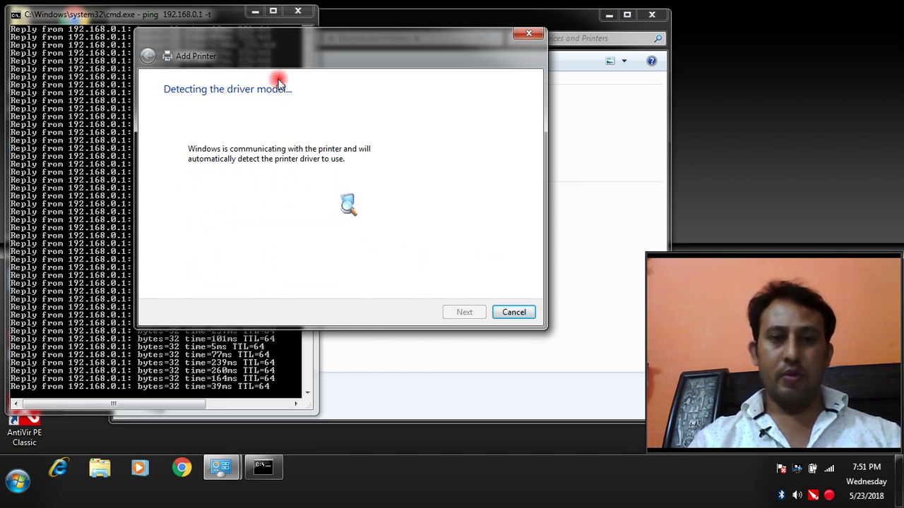
left_click_drag(281, 53, 291, 87)
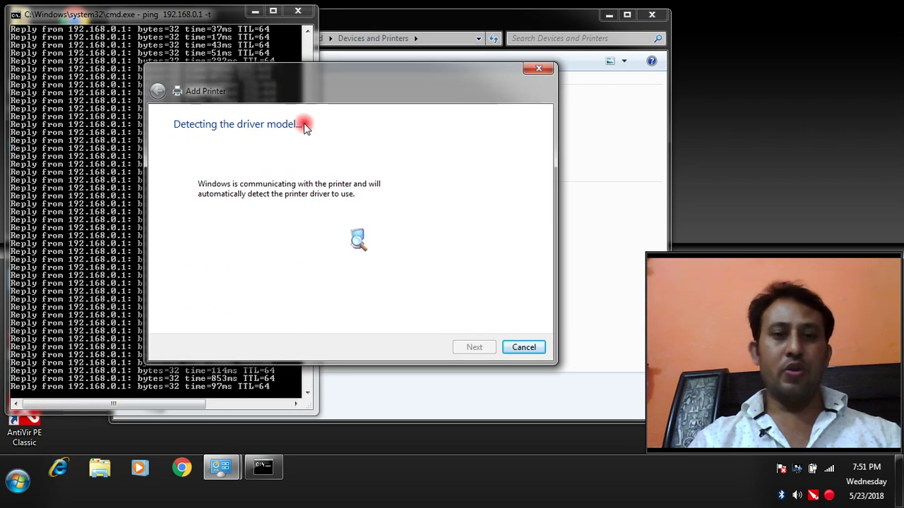
left_click_drag(305, 91, 315, 56)
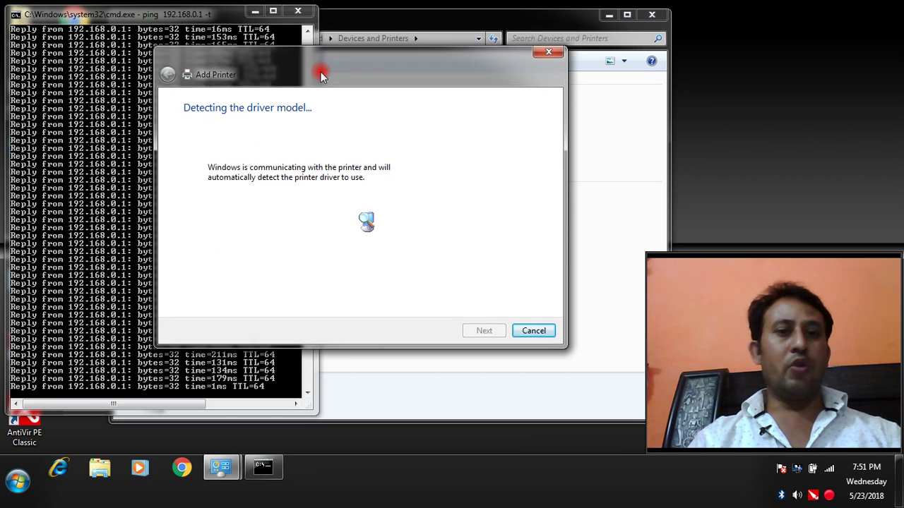
left_click_drag(320, 75, 320, 61)
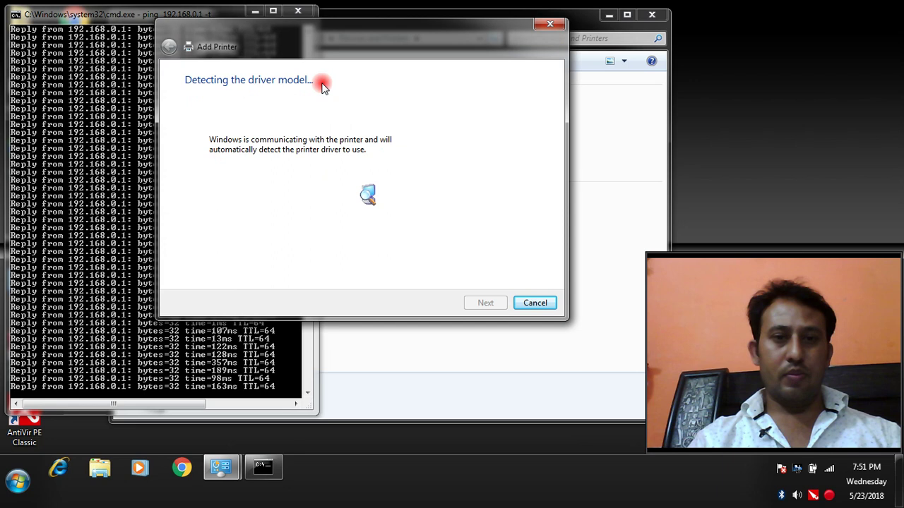
- Minimize the running ping window and move the Add Printer wizard slightly higher
left_click(135, 282)
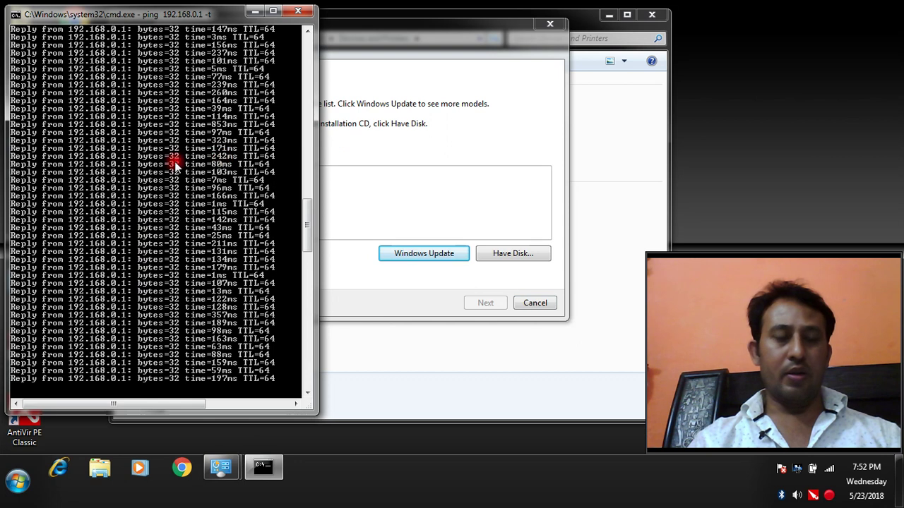
left_click(255, 11)
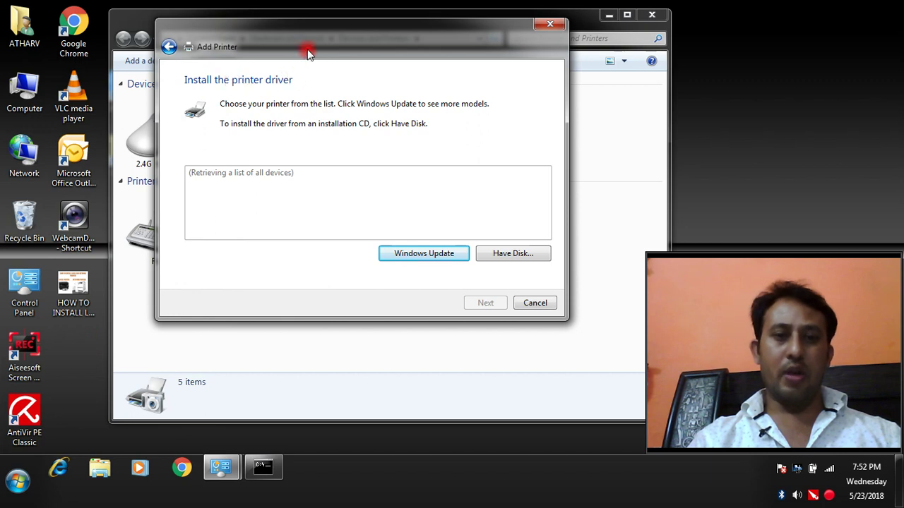
left_click_drag(309, 53, 307, 43)
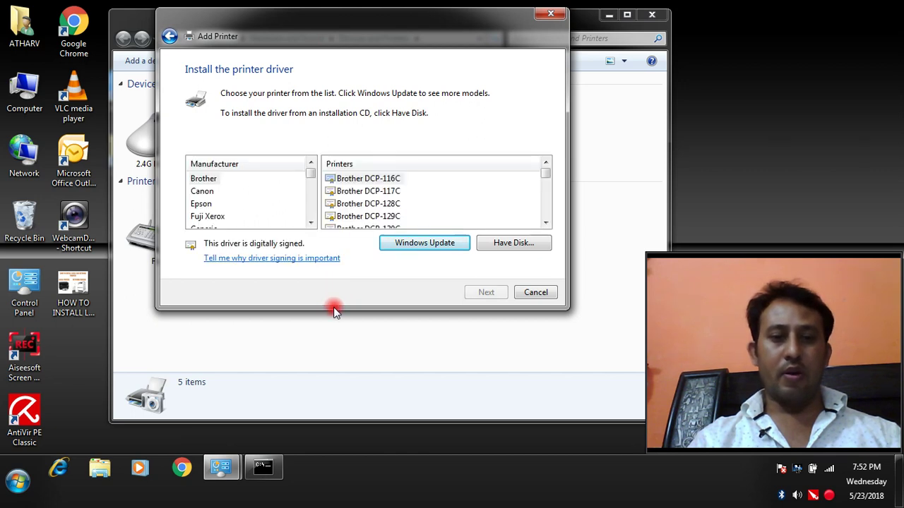
- Choose HP as the manufacturer and select the HP LaserJet 4200/4300 PCL6 printer driver
left_click(203, 194)
scroll(203, 212, "down", 1)
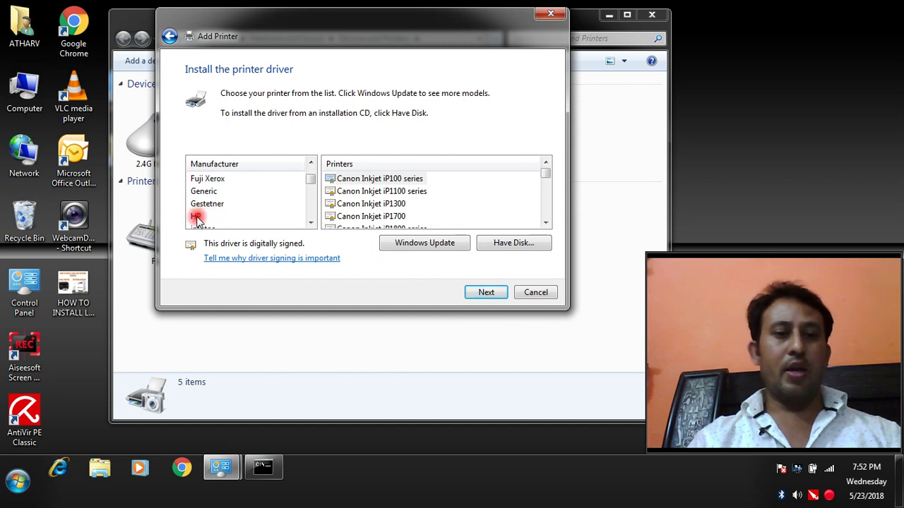
left_click(196, 217)
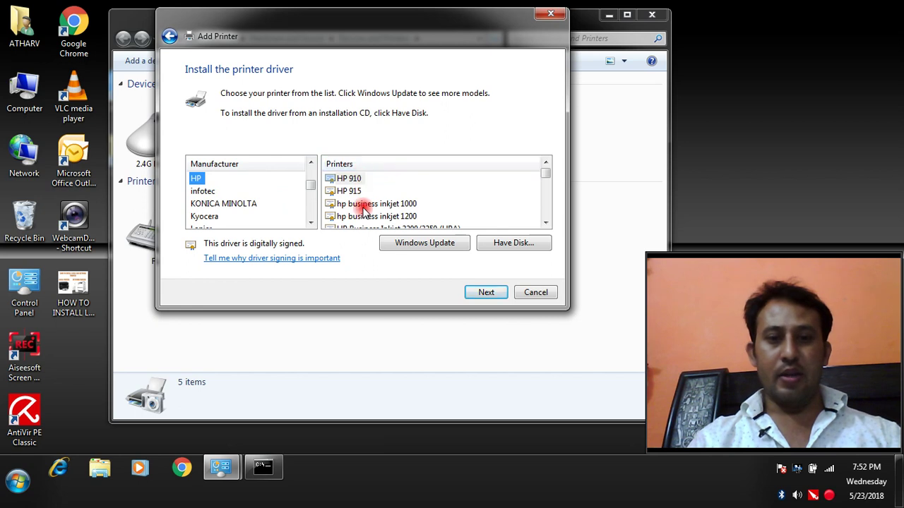
scroll(363, 207, "down", 8)
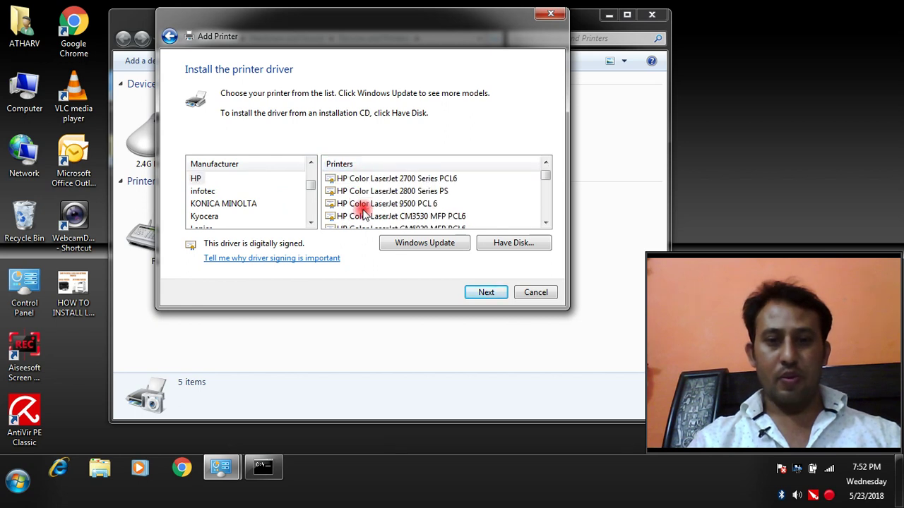
scroll(362, 212, "down", 15)
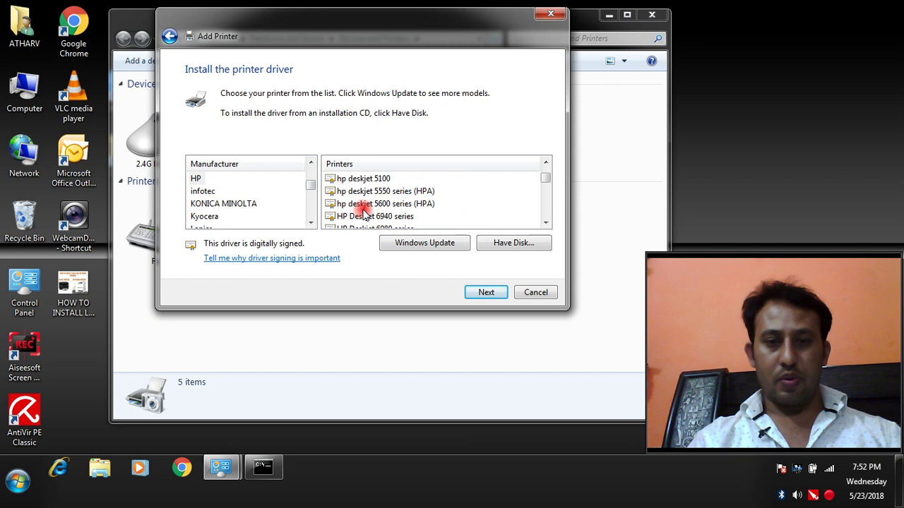
scroll(364, 212, "down", 5)
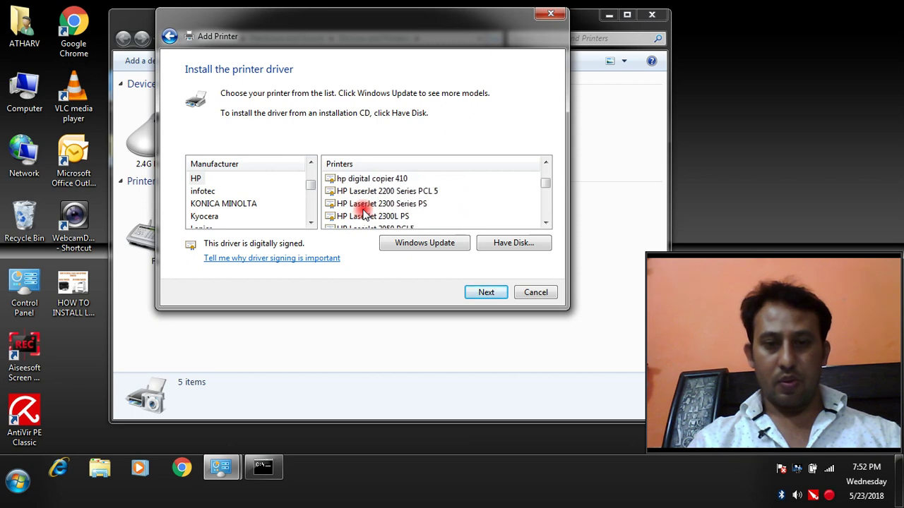
scroll(364, 213, "down", 2)
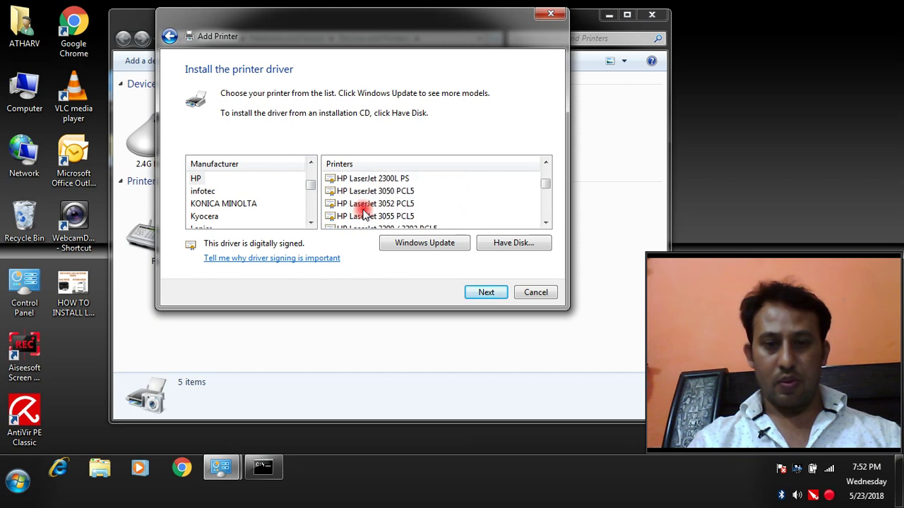
scroll(364, 211, "down", 3)
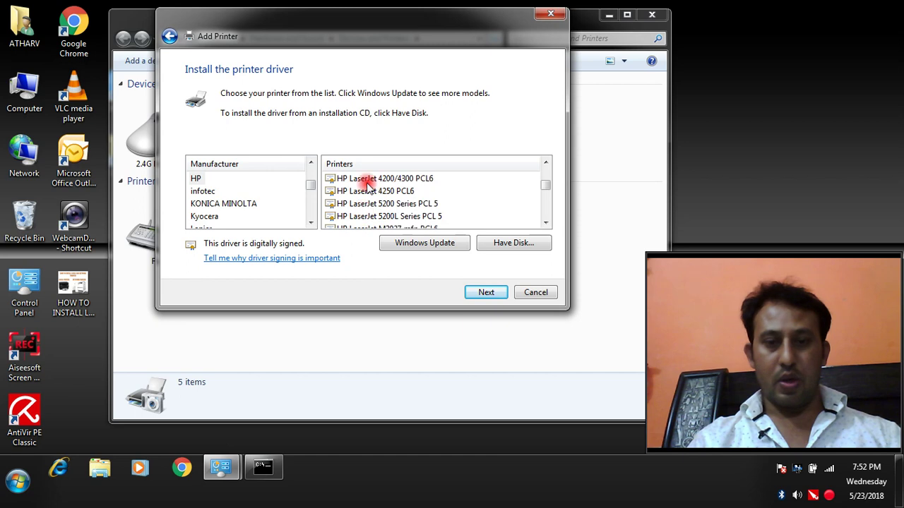
left_click(367, 181)
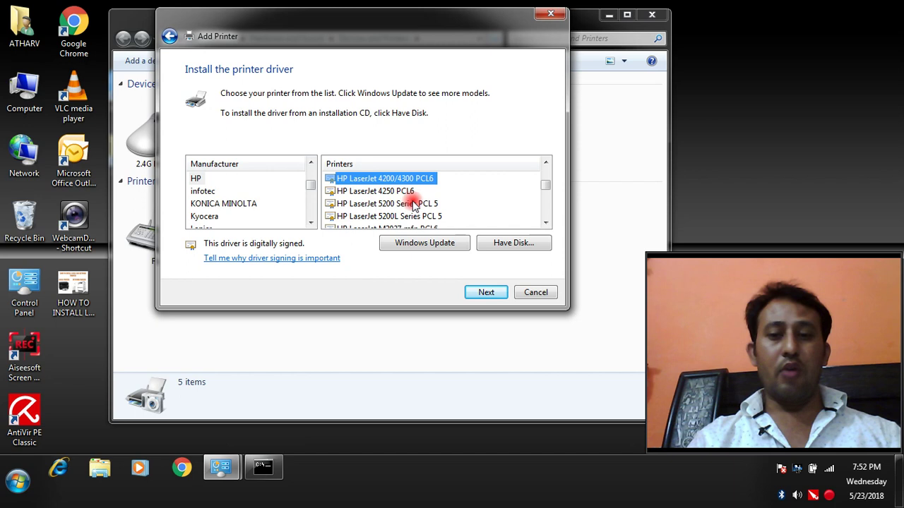
- Proceed with the HP LaserJet 4200/4300 PCL6 model instead of installing from disk, and keep using the currently installed driver
left_click(508, 246)
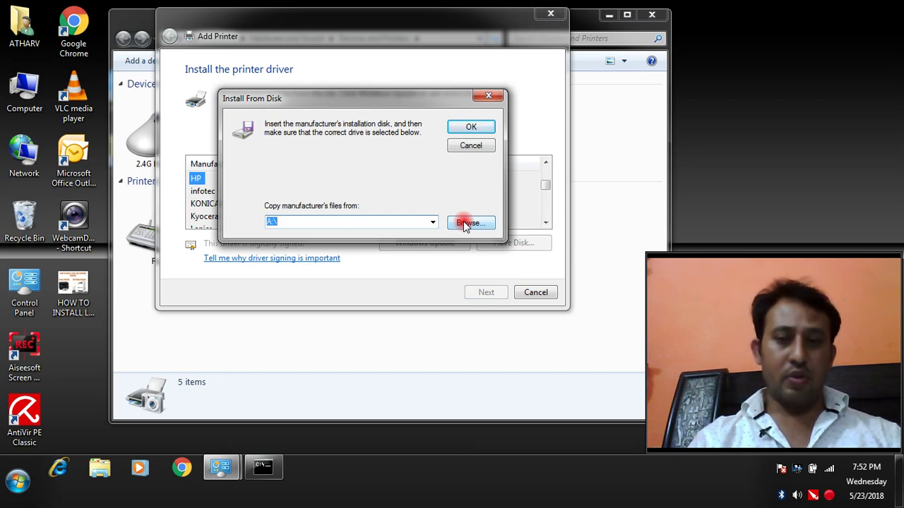
left_click(463, 145)
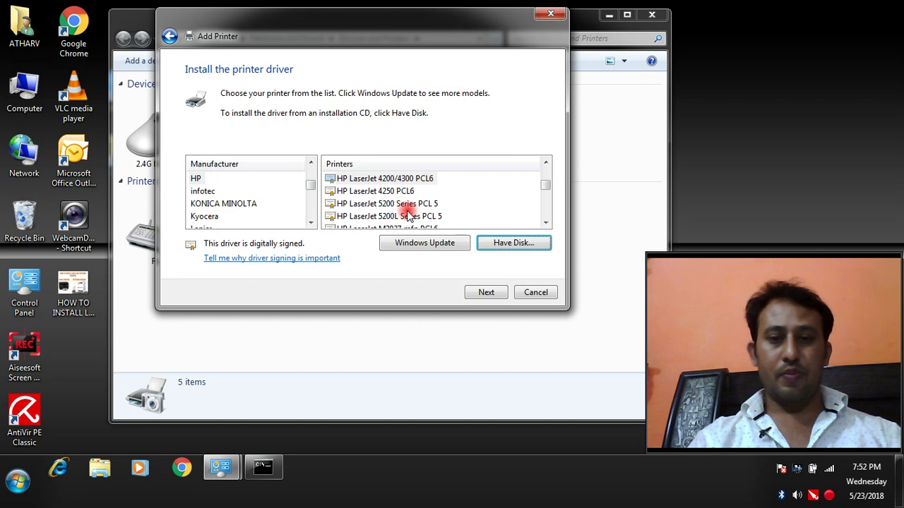
left_click(388, 179)
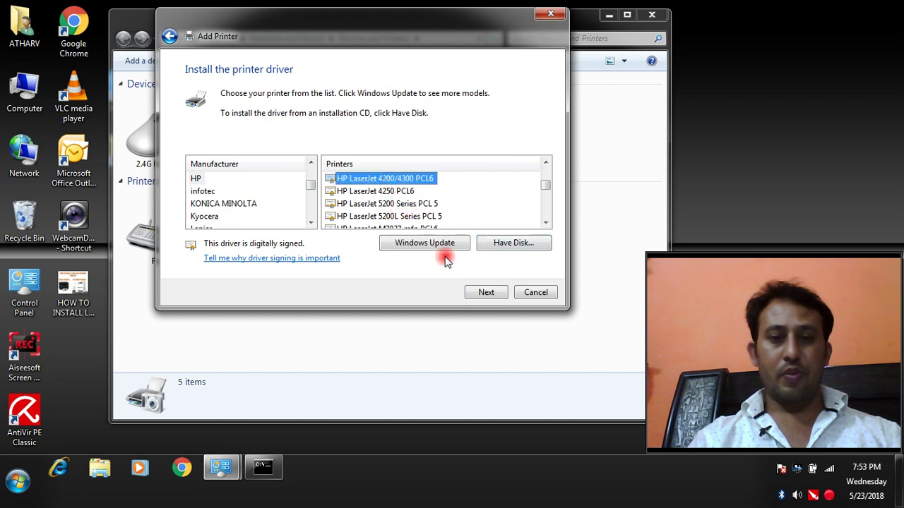
left_click(486, 292)
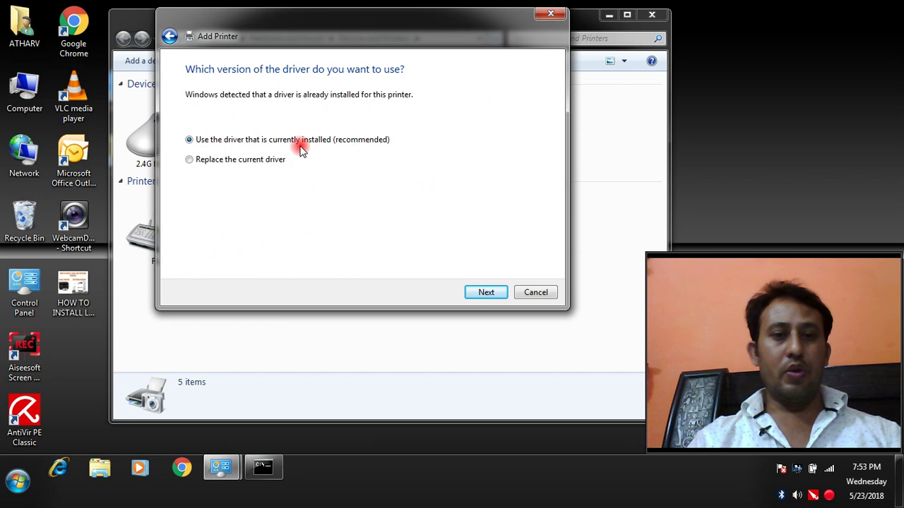
left_click(494, 292)
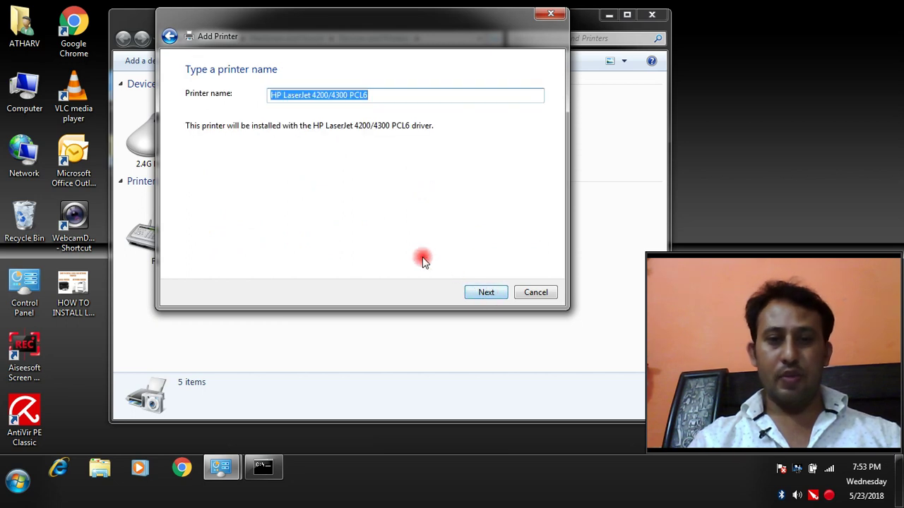
- Name the printer NETWORK PRINTER and start its installation
key("BackSpace")
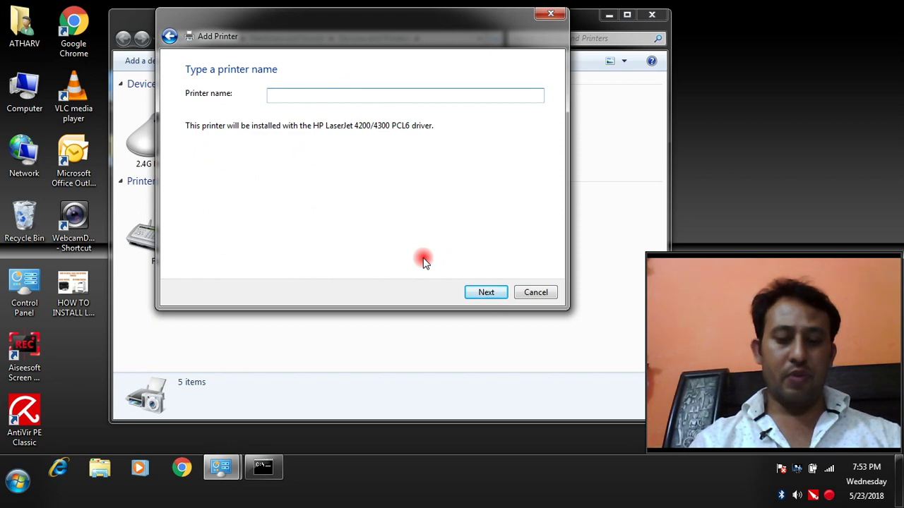
type("NET")
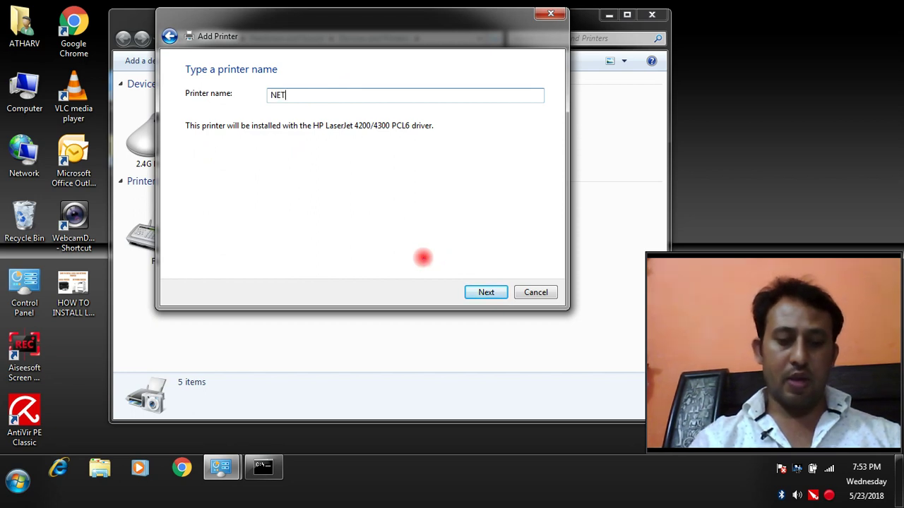
type("WOR")
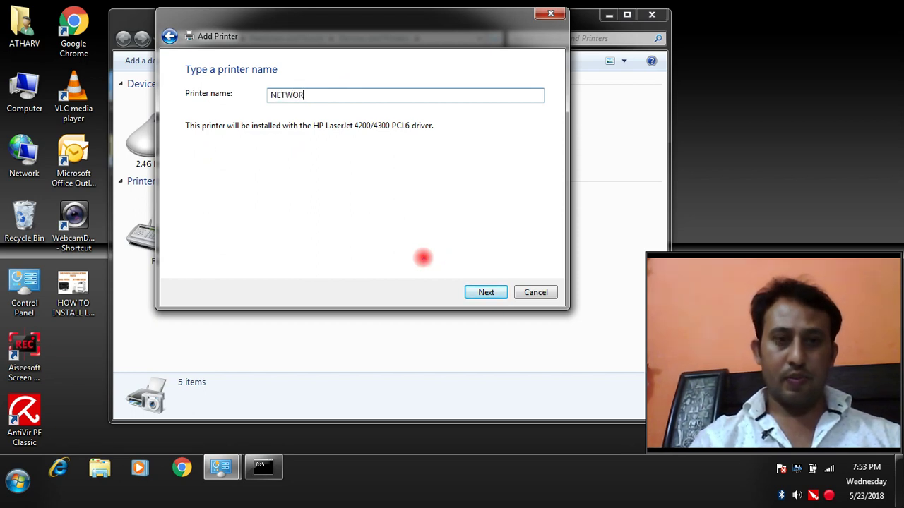
type("K PR")
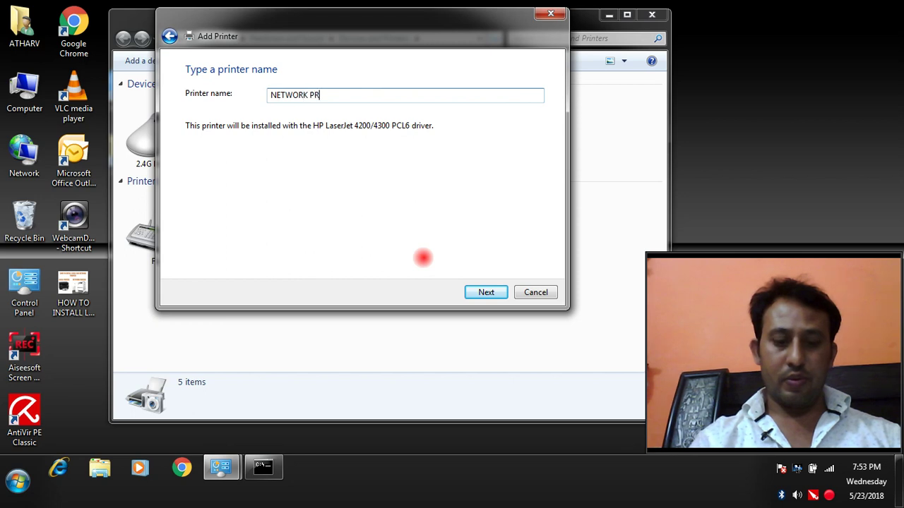
type("I")
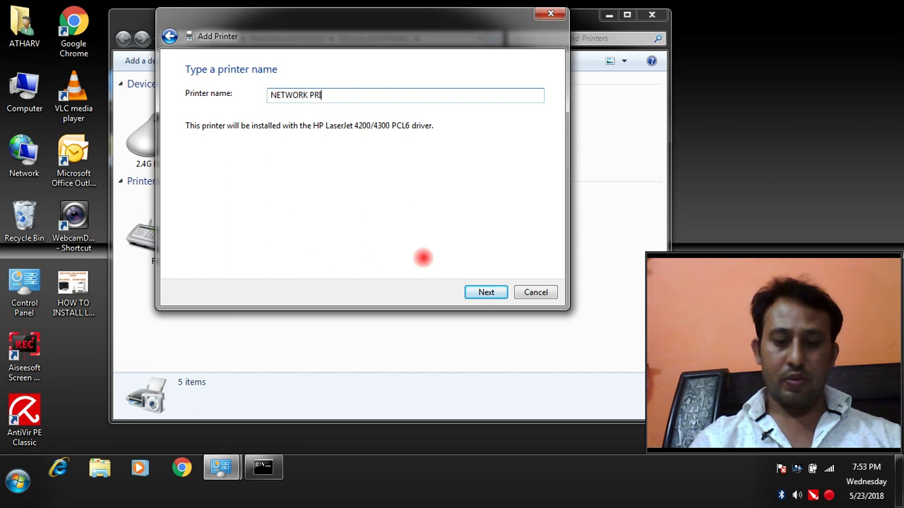
type("NTER")
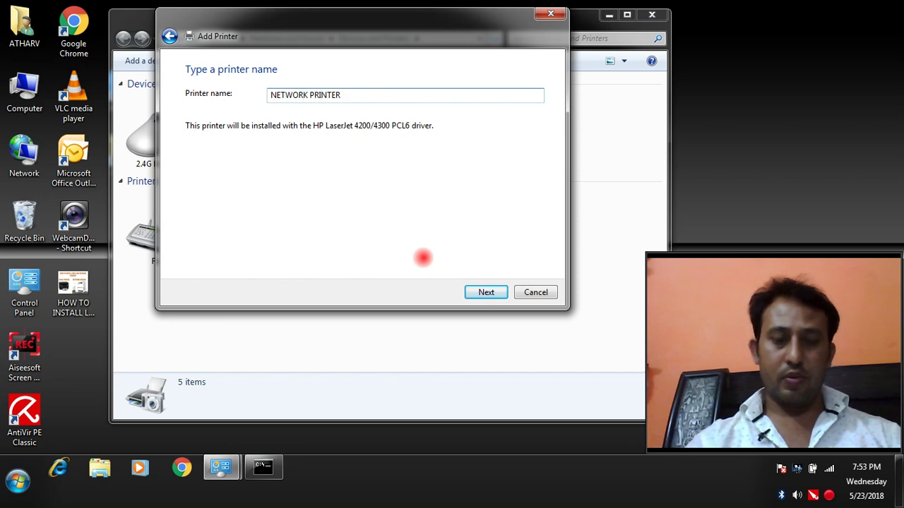
left_click(493, 301)
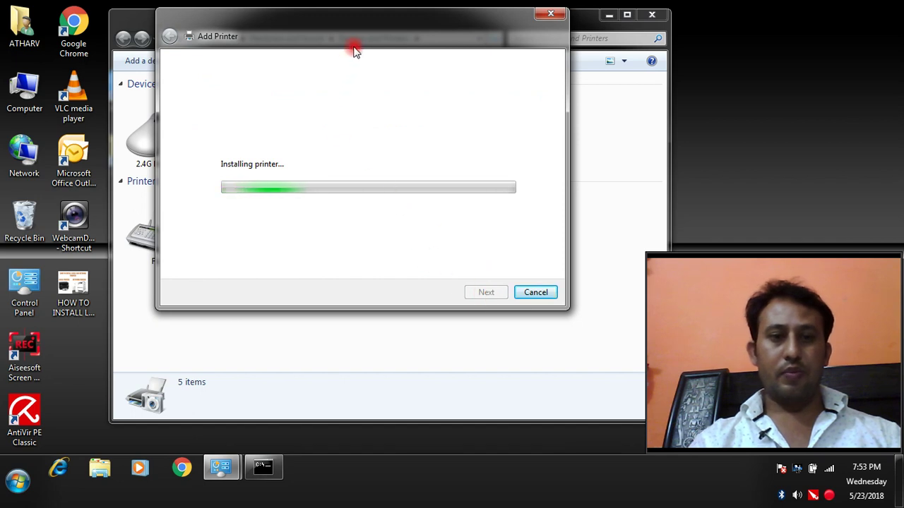
left_click_drag(367, 31, 328, 41)
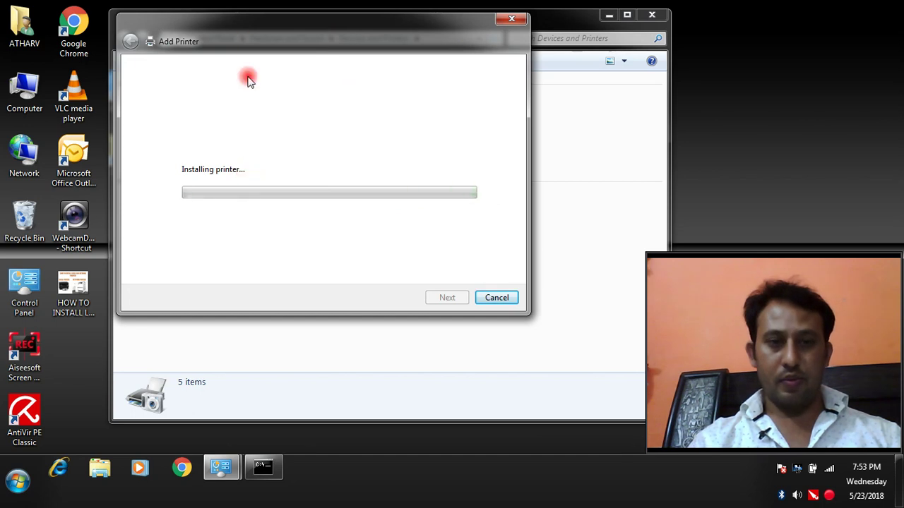
left_click_drag(242, 39, 288, 67)
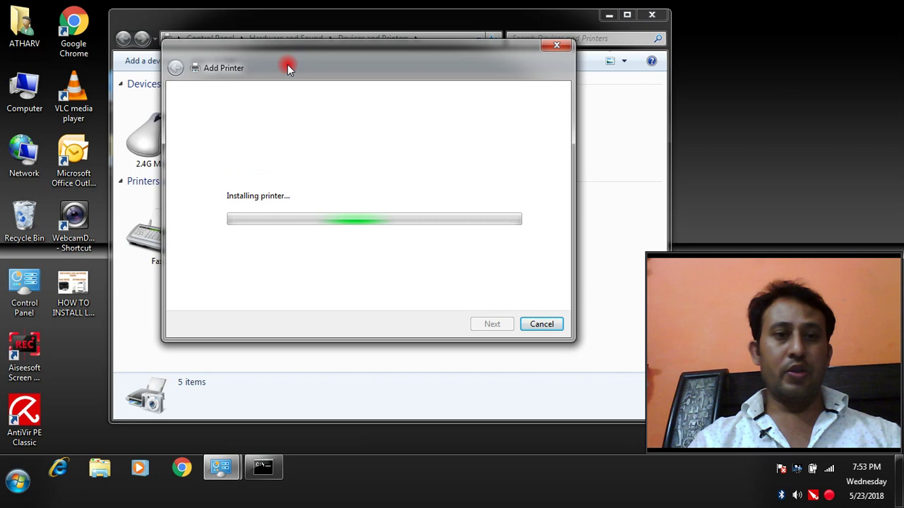
left_click_drag(288, 67, 243, 49)
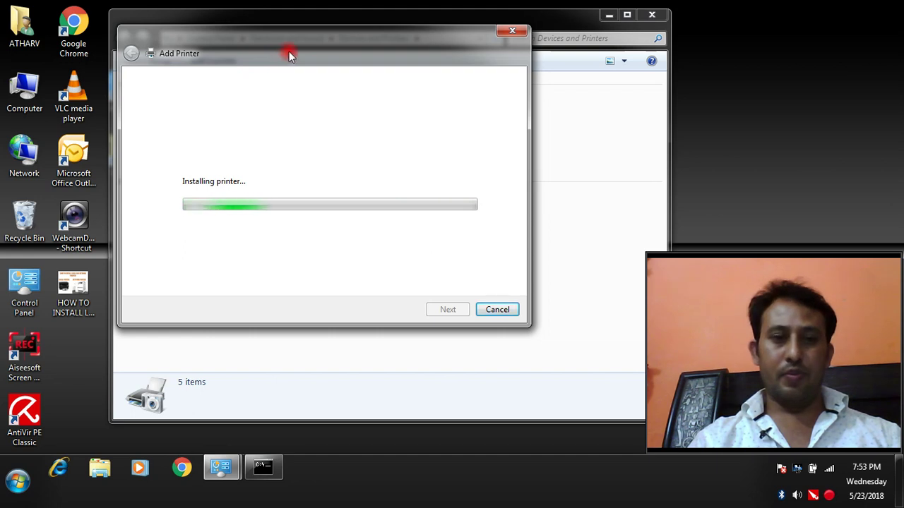
left_click_drag(289, 51, 280, 48)
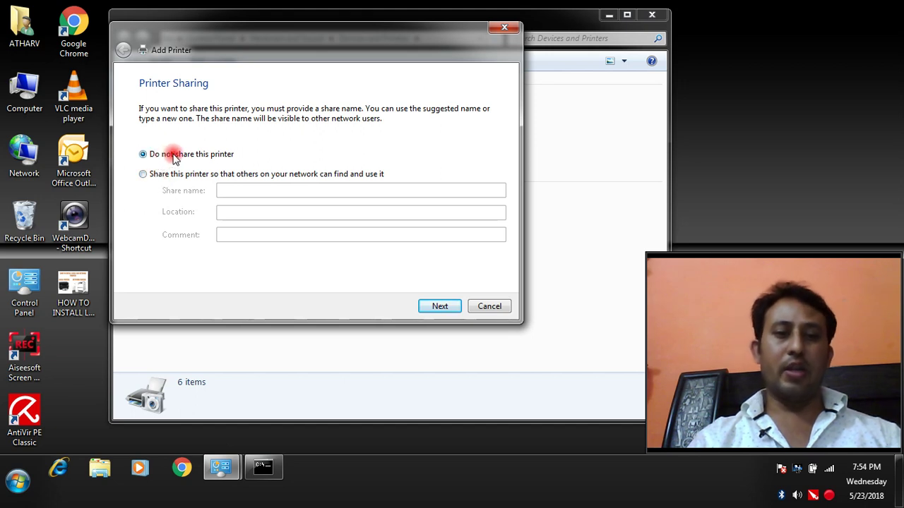
- Leave the new printer unshared and finish the Add Printer wizard without printing a test page
left_click(440, 305)
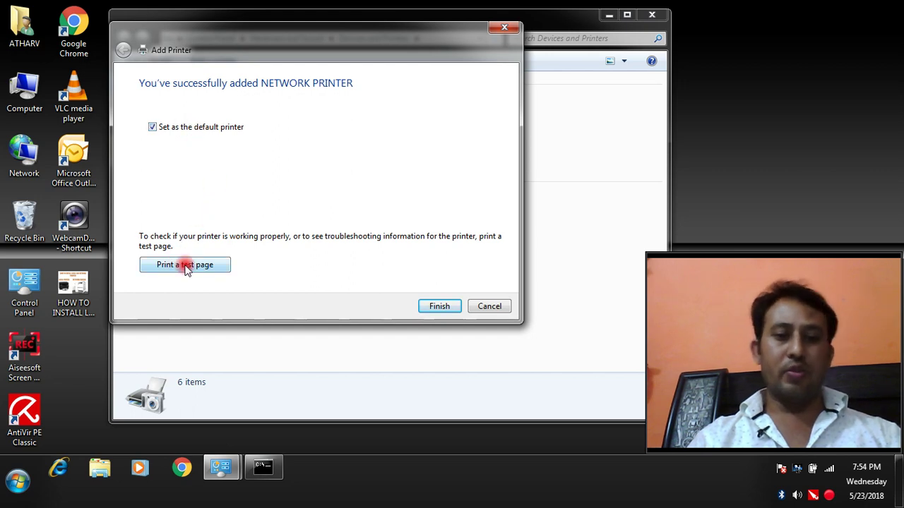
left_click(439, 306)
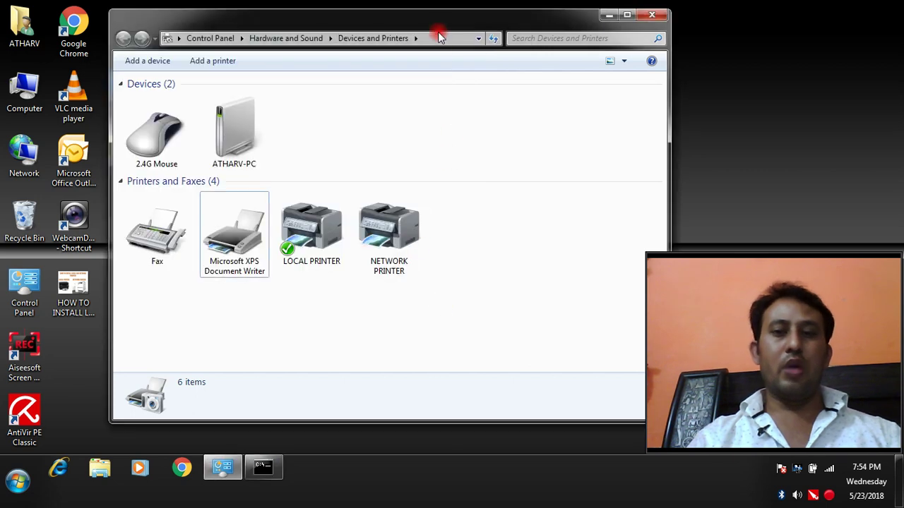
left_click_drag(436, 26, 417, 19)
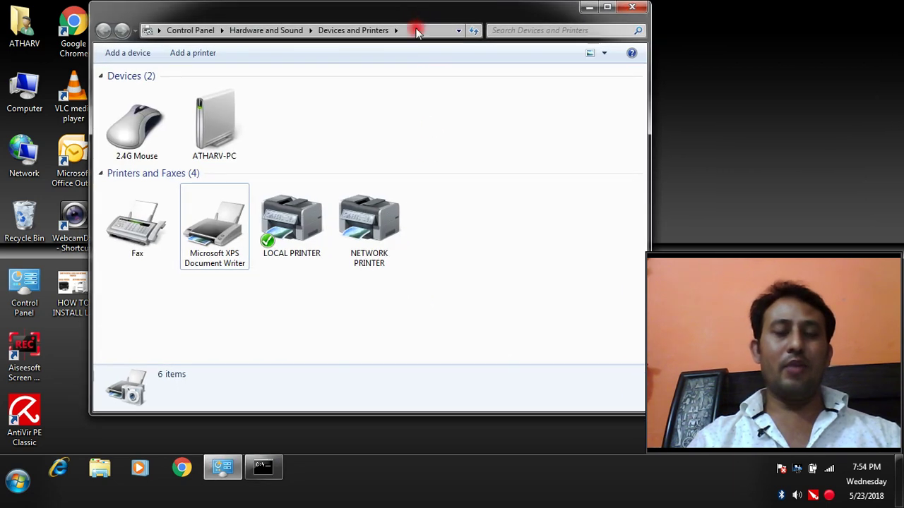
- Examine the details of LOCAL PRINTER and NETWORK PRINTER, comparing their models, status and default state
left_click(295, 239)
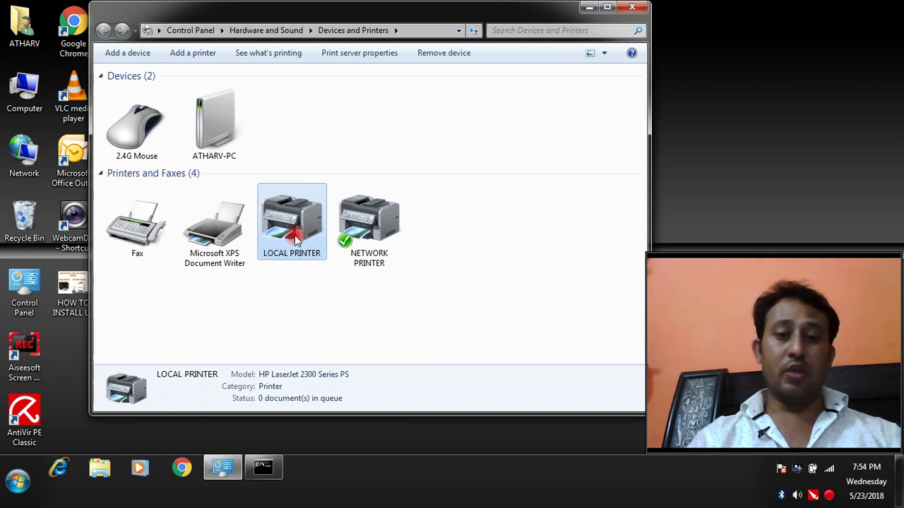
left_click(367, 236)
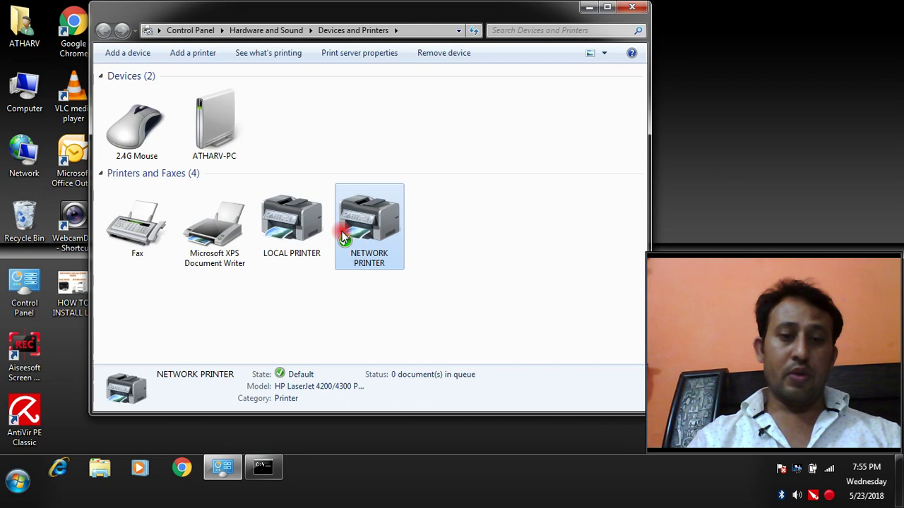
left_click(298, 234)
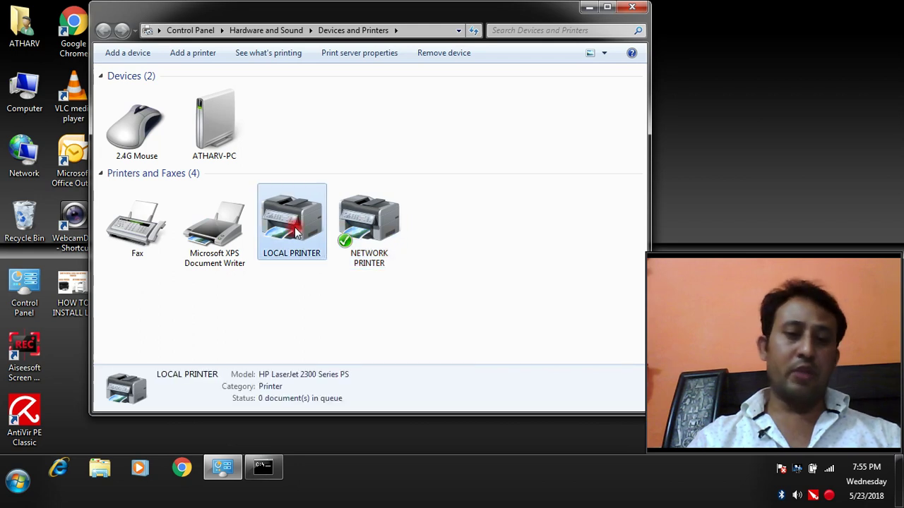
left_click(372, 233)
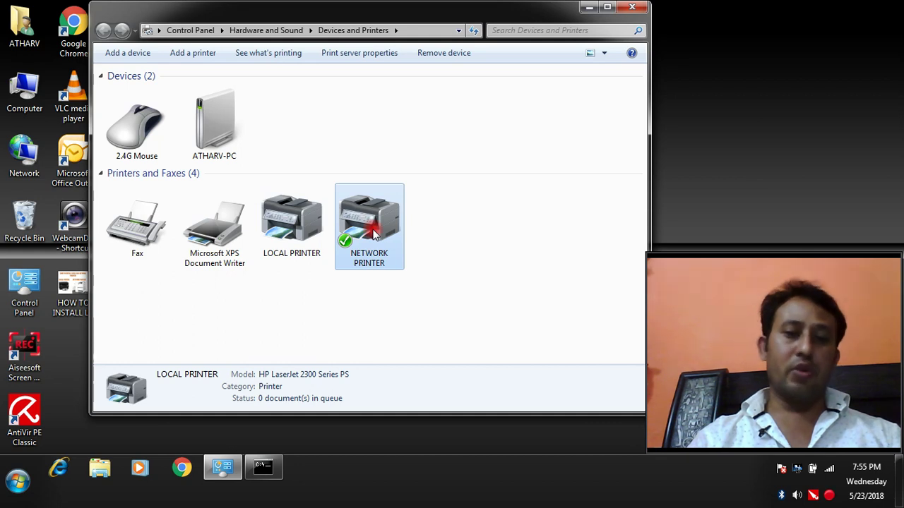
left_click(374, 234)
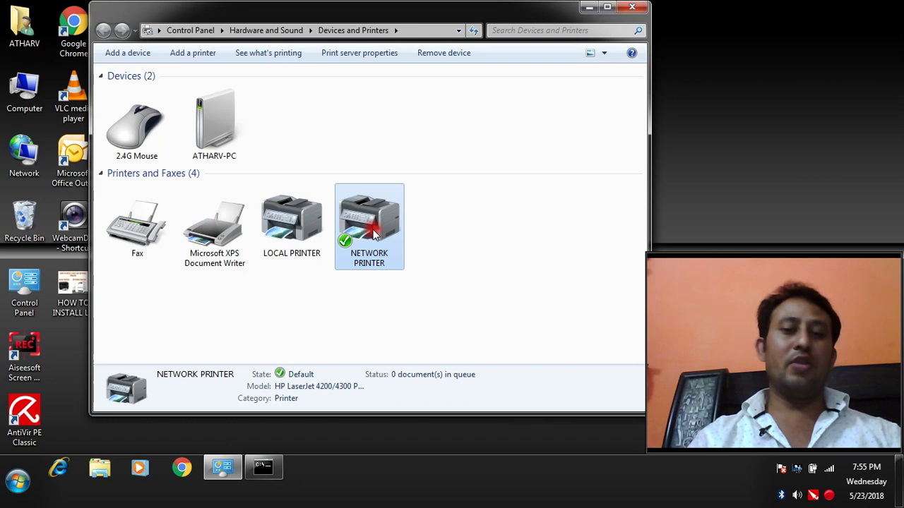
right_click(374, 235)
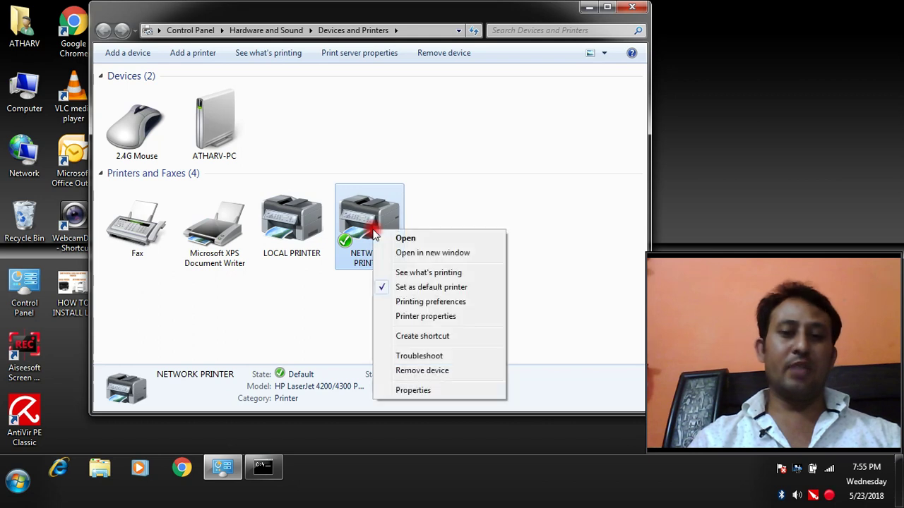
left_click(428, 316)
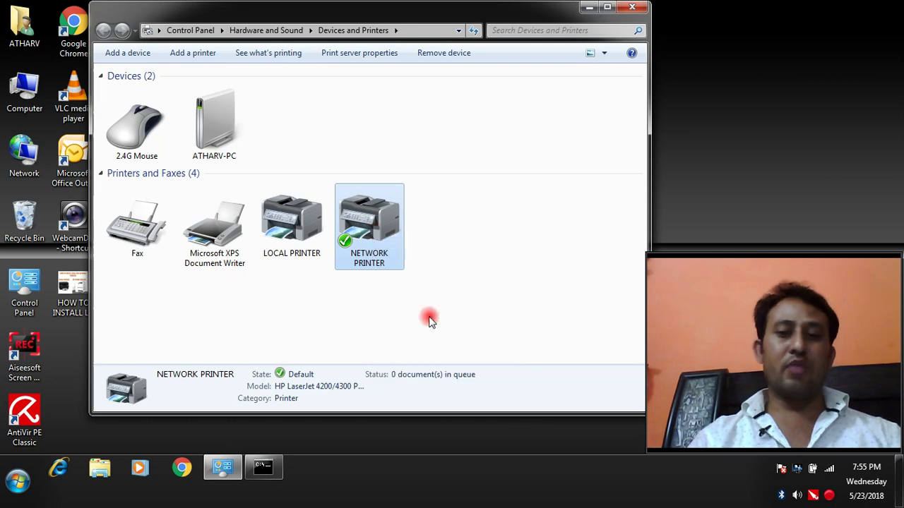
left_click(379, 220)
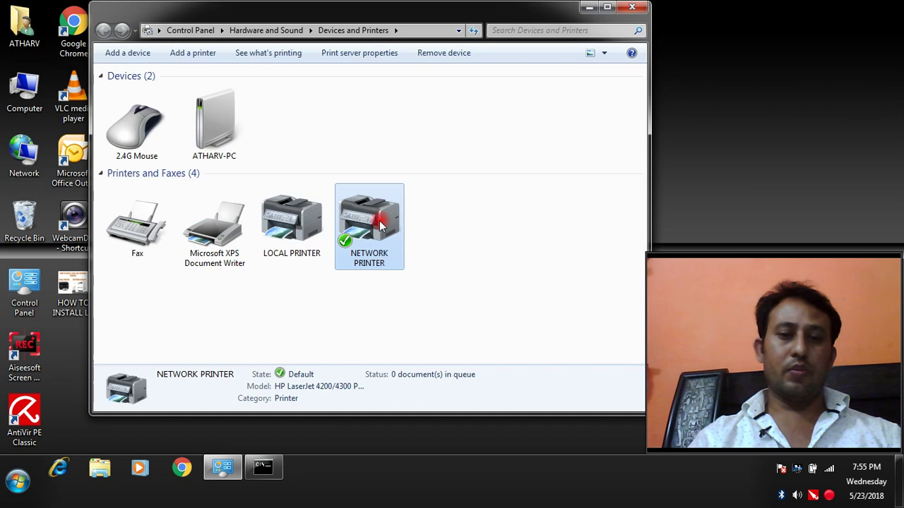
right_click(379, 221)
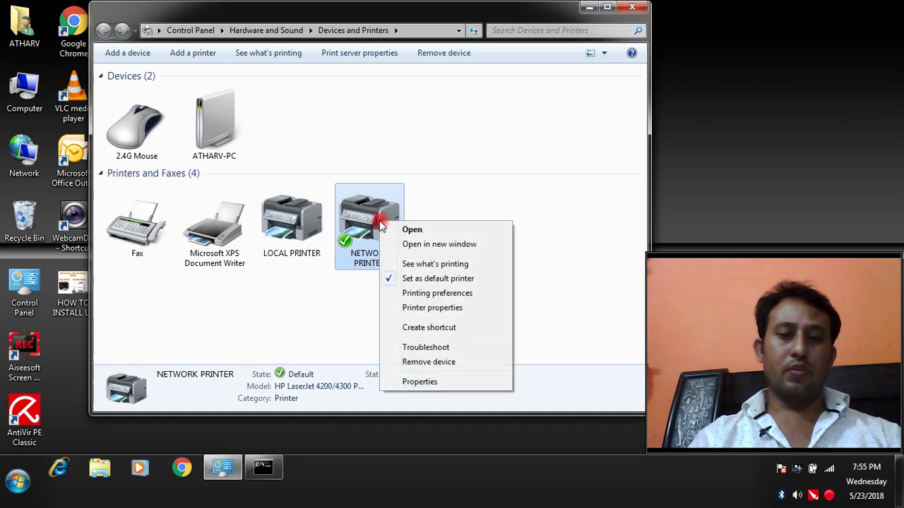
left_click(530, 203)
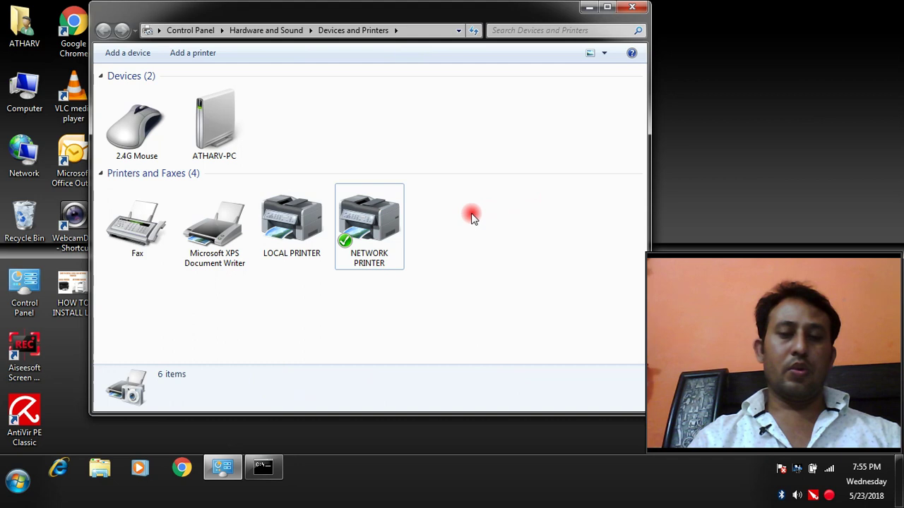
- Open the printer properties of NETWORK PRINTER and show its port list down to the checked TCP/IP port
left_click(371, 224)
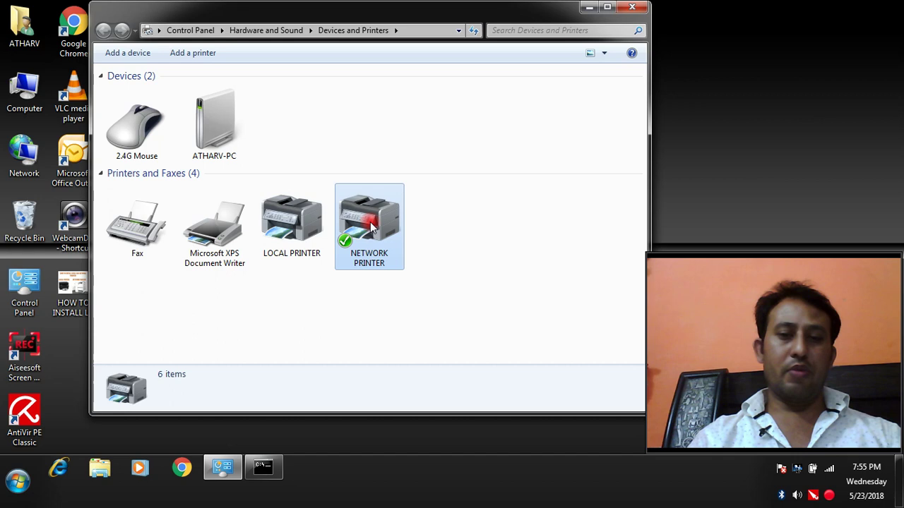
right_click(371, 225)
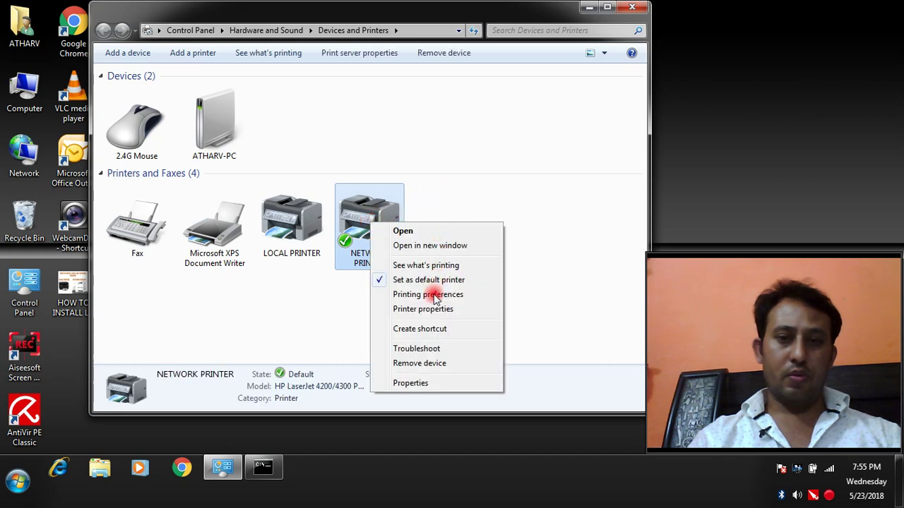
left_click(423, 308)
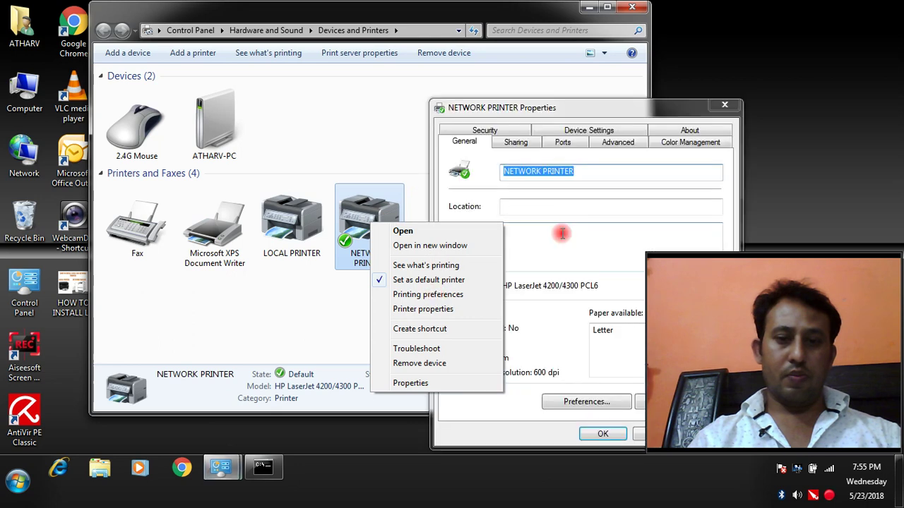
left_click(619, 234)
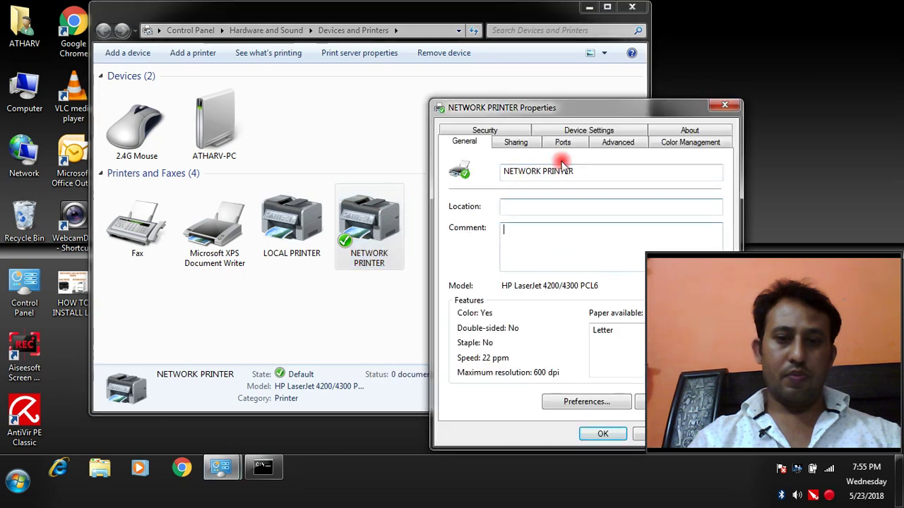
left_click_drag(563, 107, 273, 67)
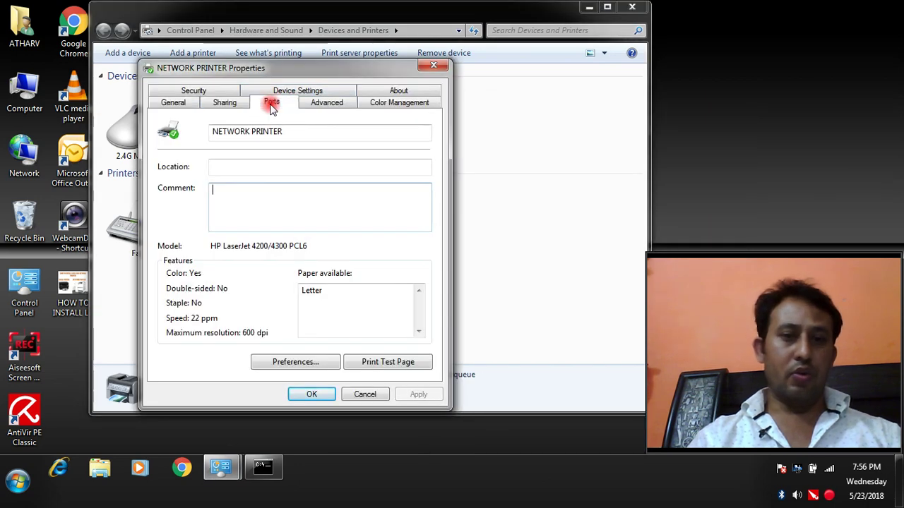
left_click(272, 103)
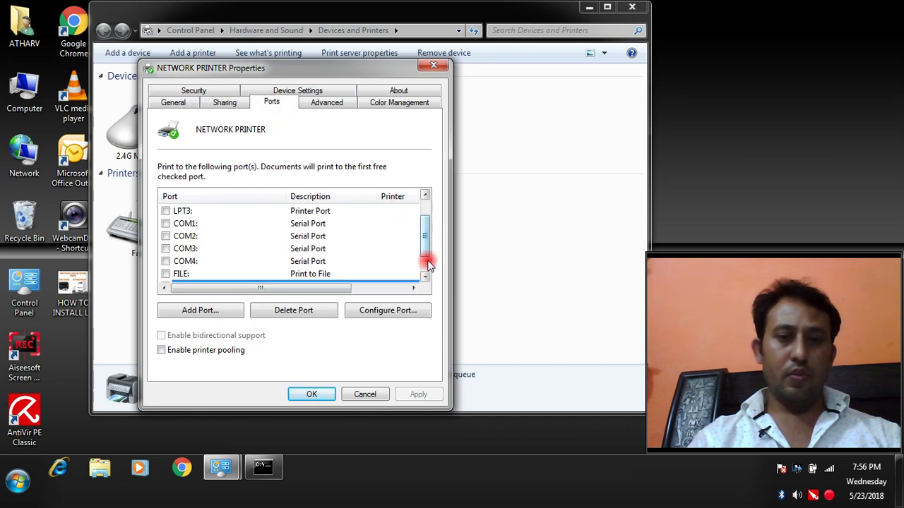
left_click(426, 276)
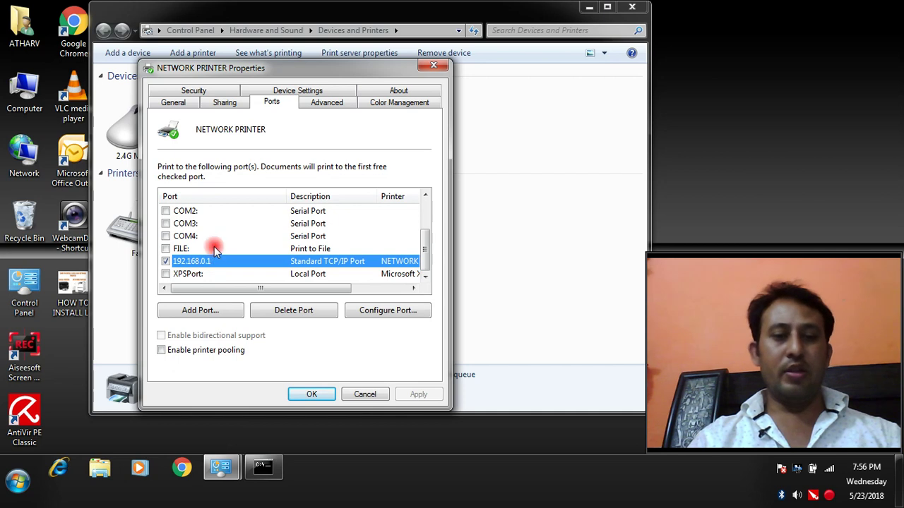
- Start adding a Standard TCP/IP port for the printer address 192.168.0.2 and run the port detection
left_click(203, 310)
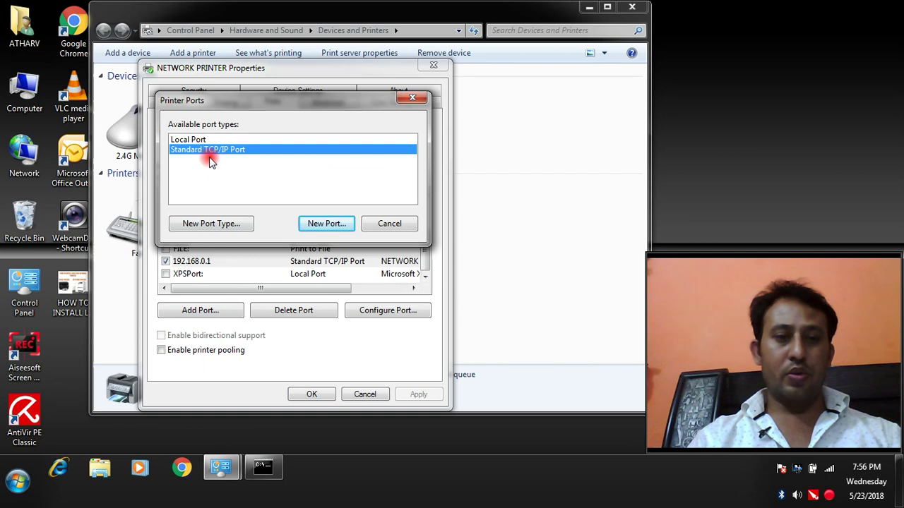
double_click(209, 160)
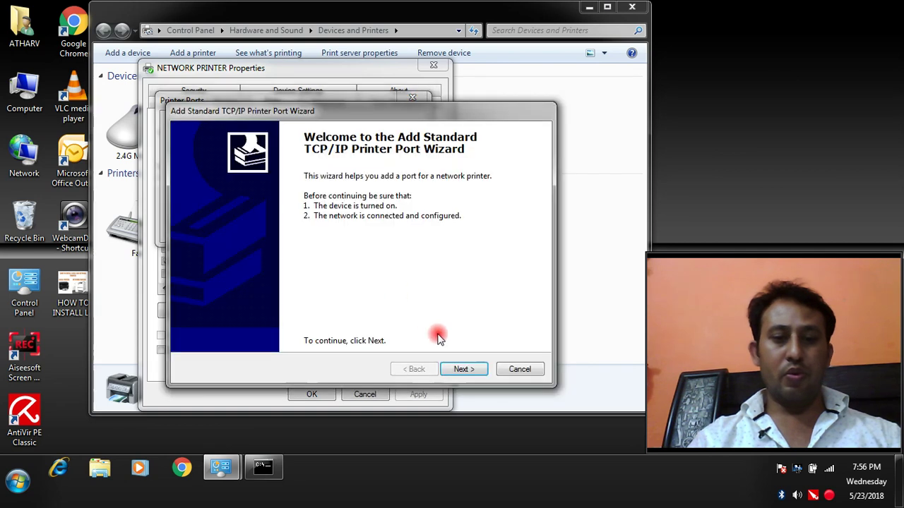
left_click(464, 369)
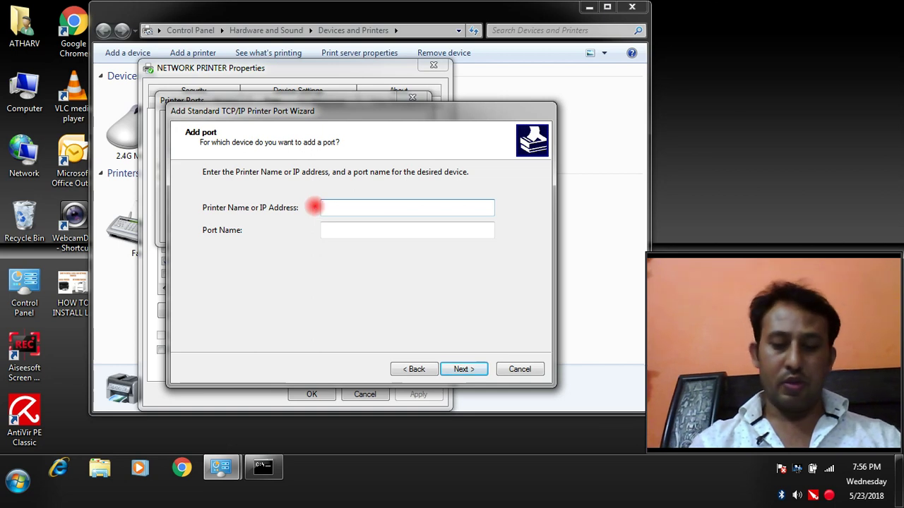
type("192.168")
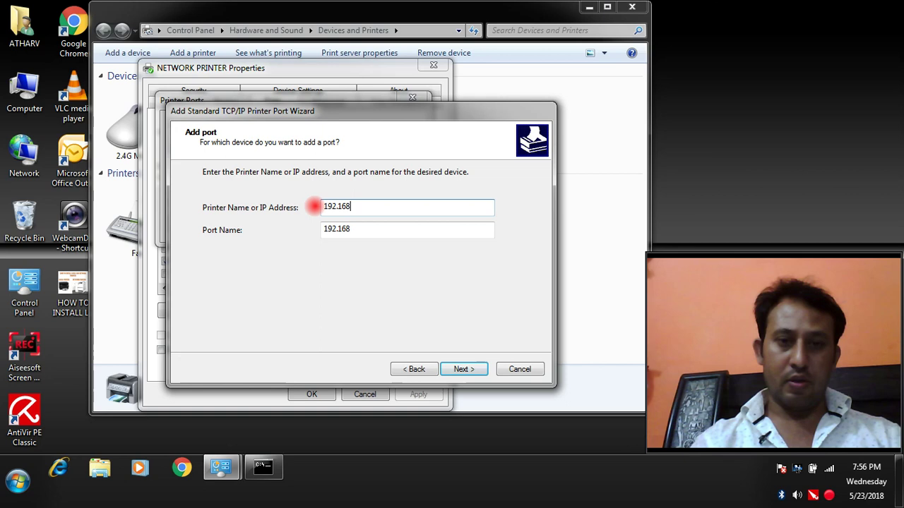
type(".0")
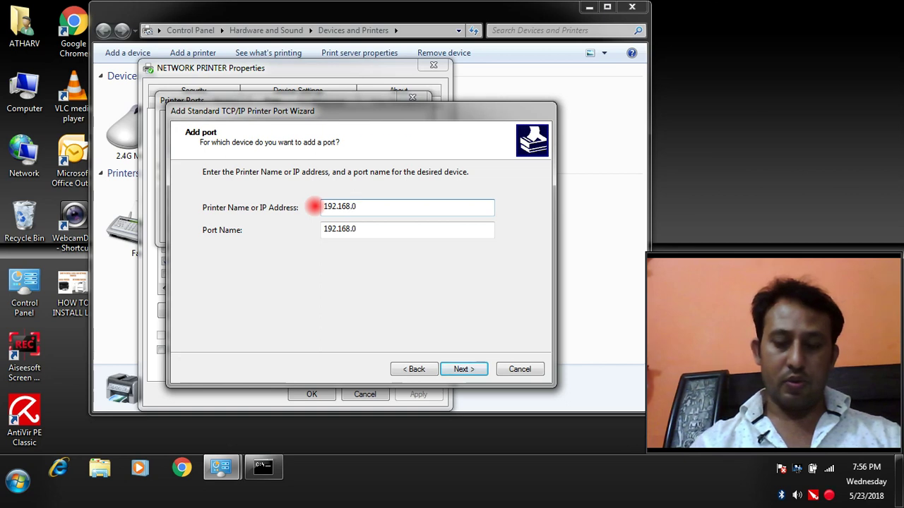
left_click(468, 370)
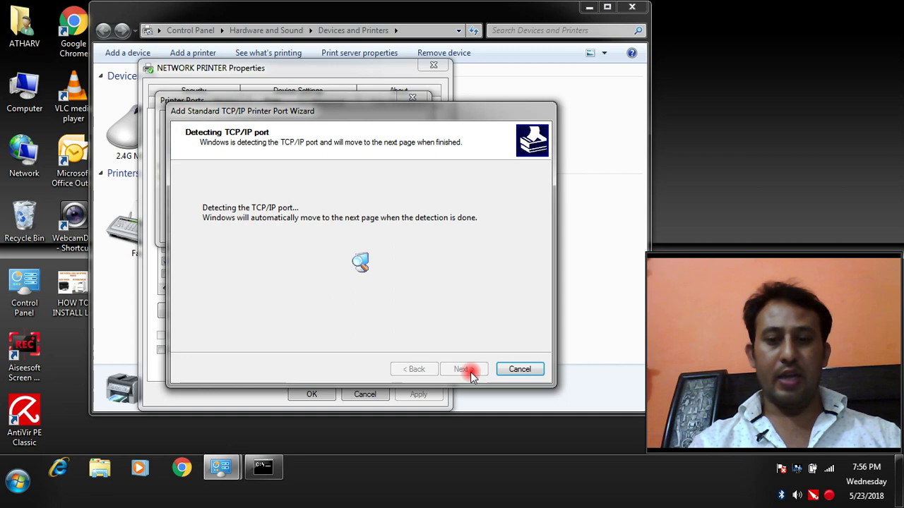
- Keep the standard Generic Network Card device type and finish creating the TCP/IP port
left_click_drag(384, 115, 351, 72)
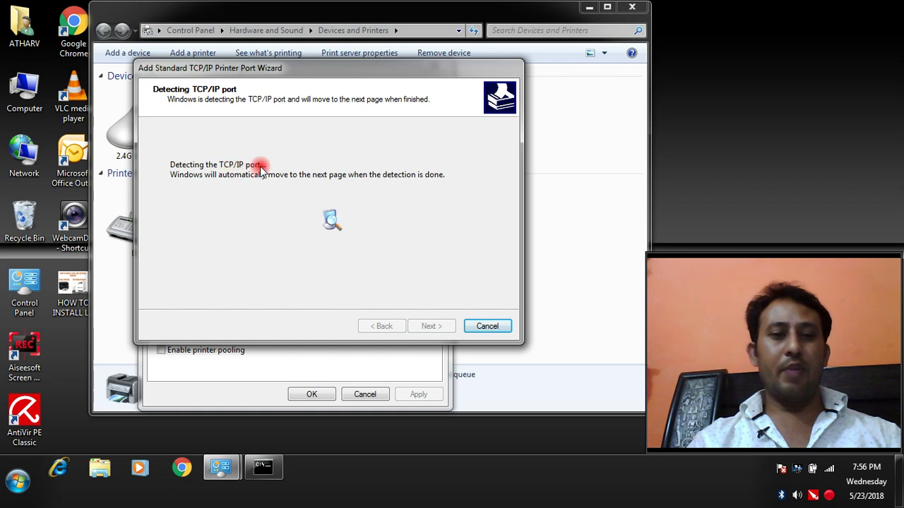
left_click_drag(295, 69, 287, 61)
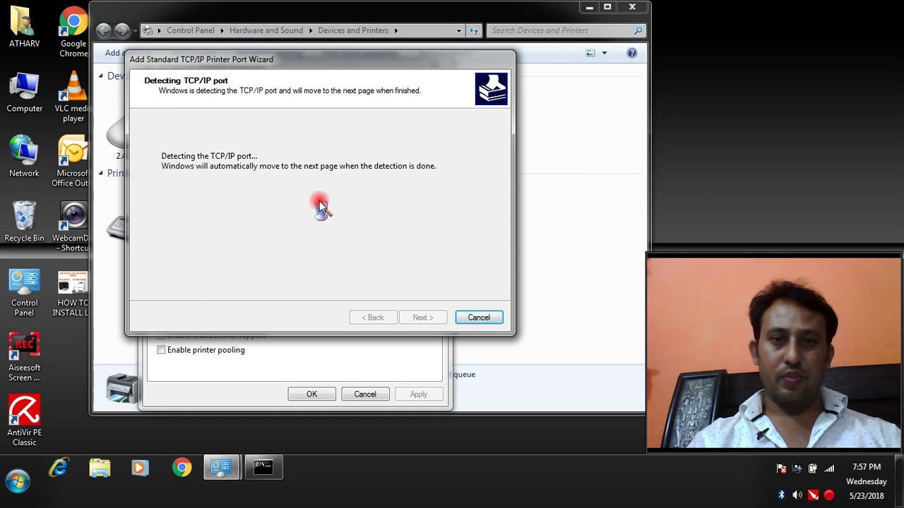
left_click_drag(274, 65, 326, 77)
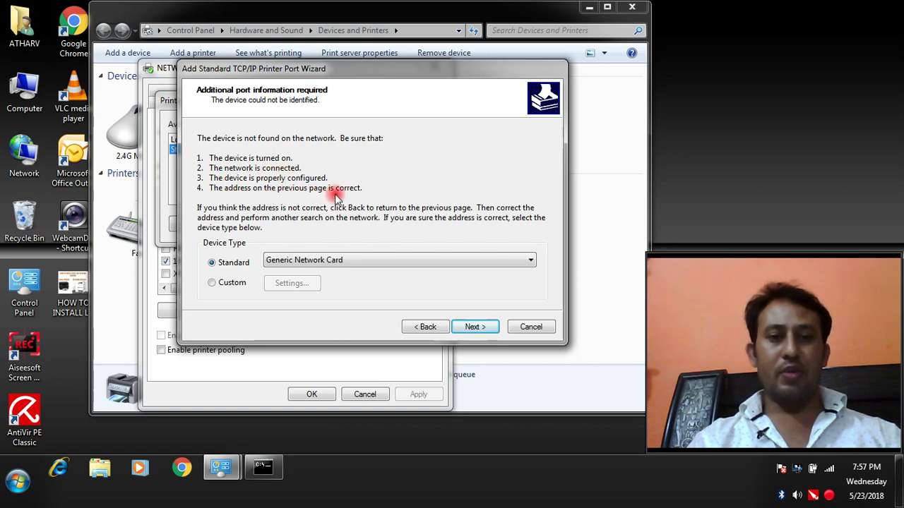
left_click(475, 327)
left_click(385, 222)
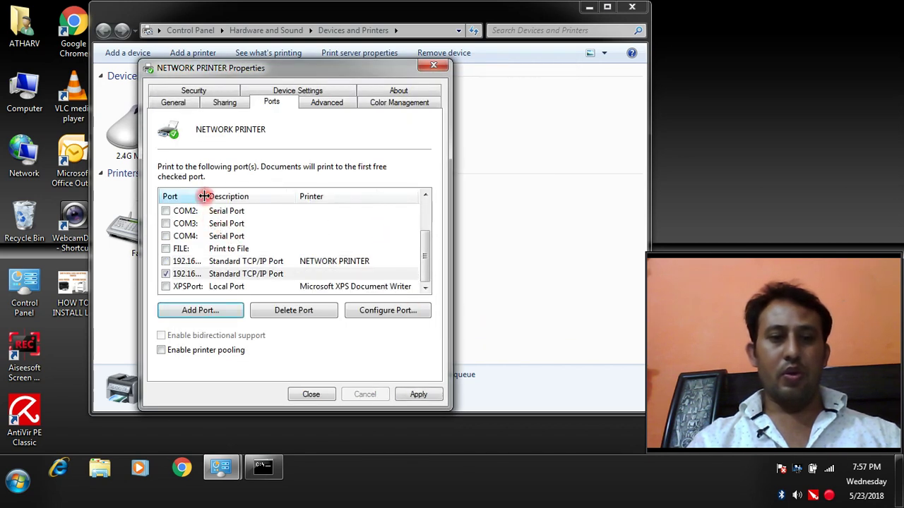
- Apply the 192.168.0.2 port to NETWORK PRINTER, and close its properties and the Devices and Printers window
left_click_drag(211, 196, 265, 196)
scroll(235, 271, "down", 1)
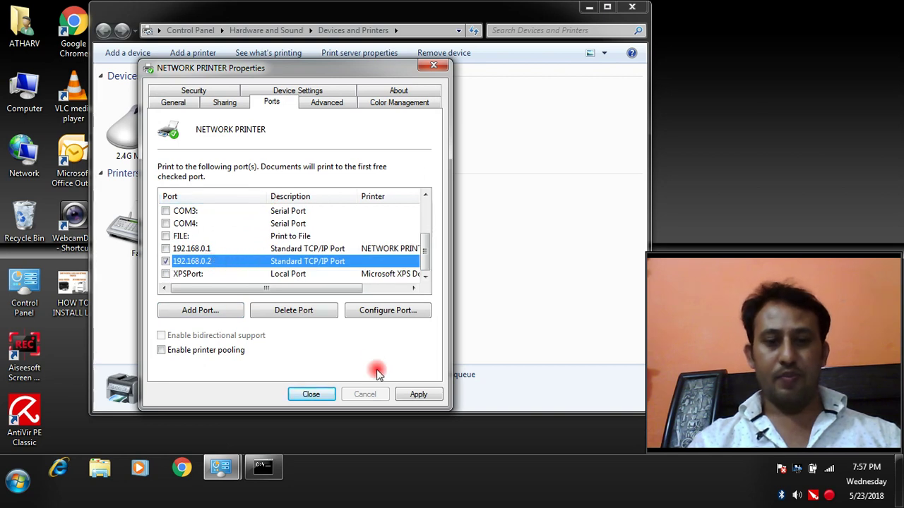
left_click(418, 395)
left_click(316, 395)
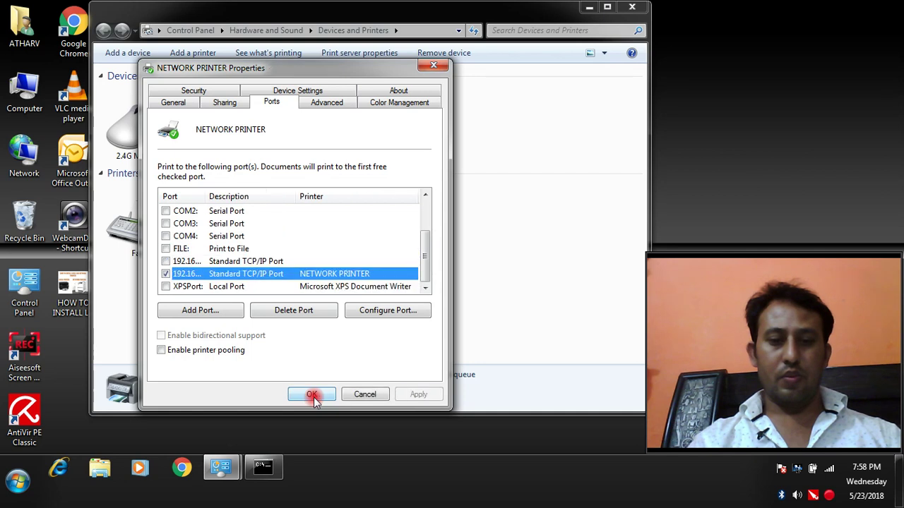
left_click(313, 395)
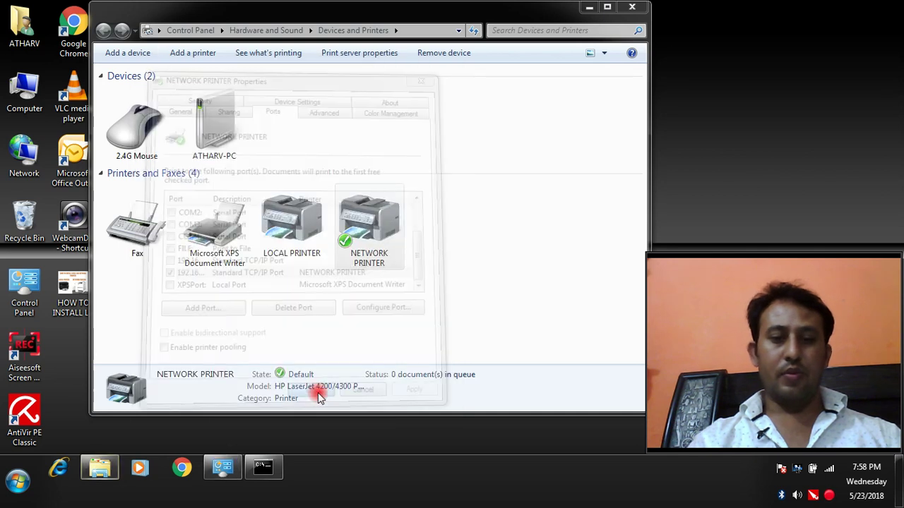
left_click(319, 313)
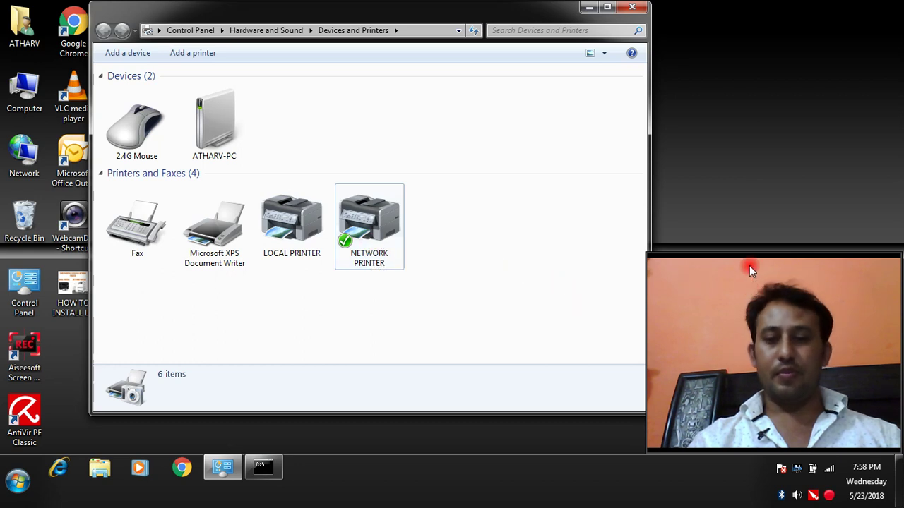
left_click(632, 7)
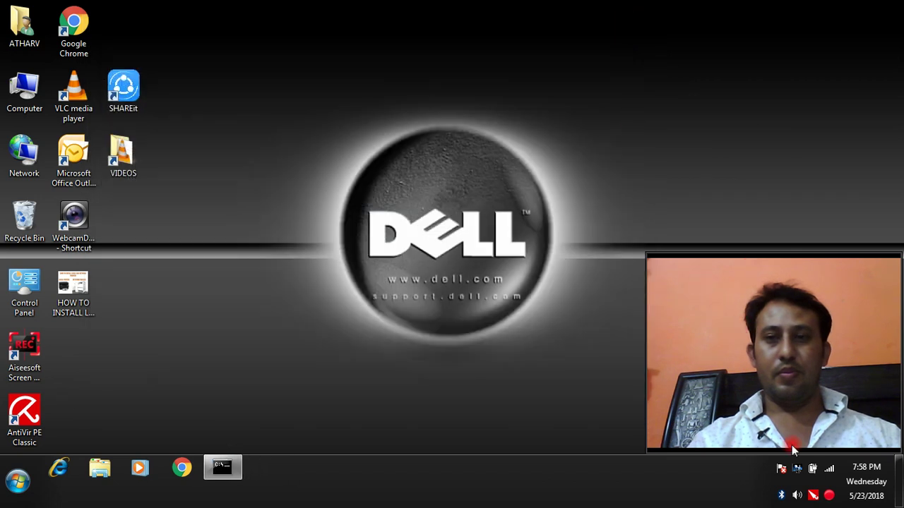